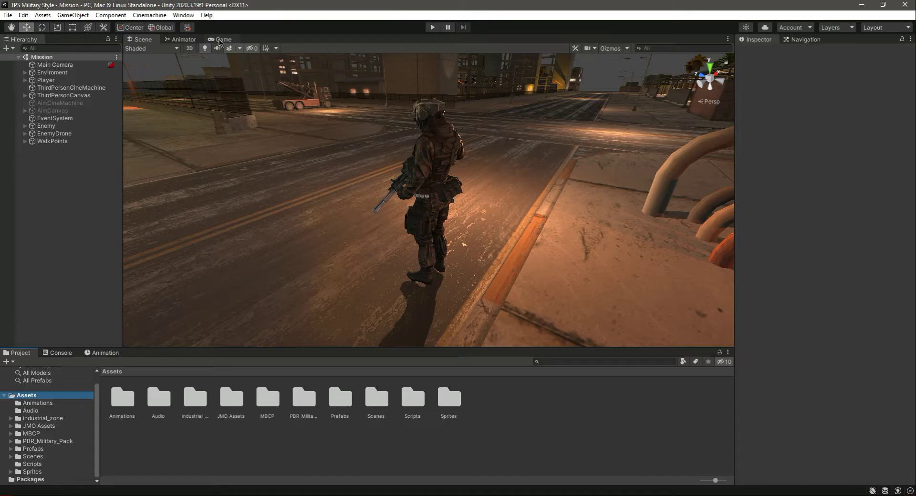
- Examine the Enemy character in the scene and its settings, along with the player's game view
click(221, 40)
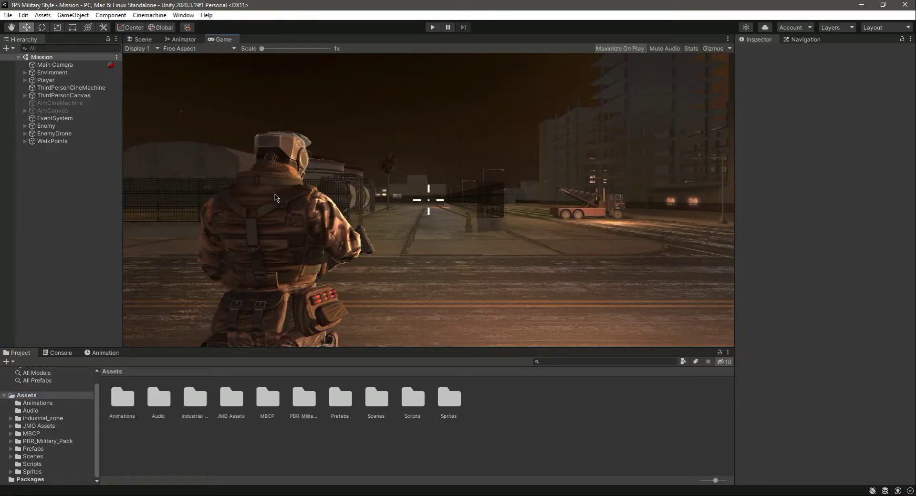
click(140, 39)
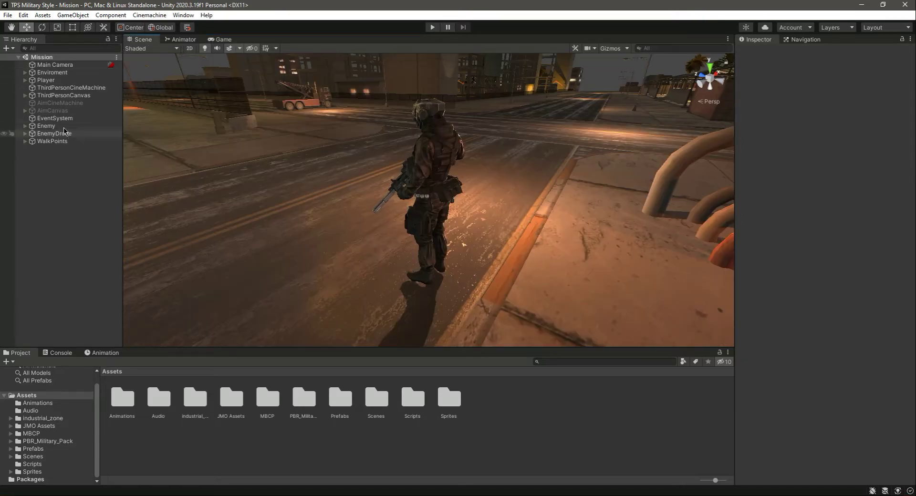
click(47, 125)
key(f)
right_drag(242, 146, 466, 190)
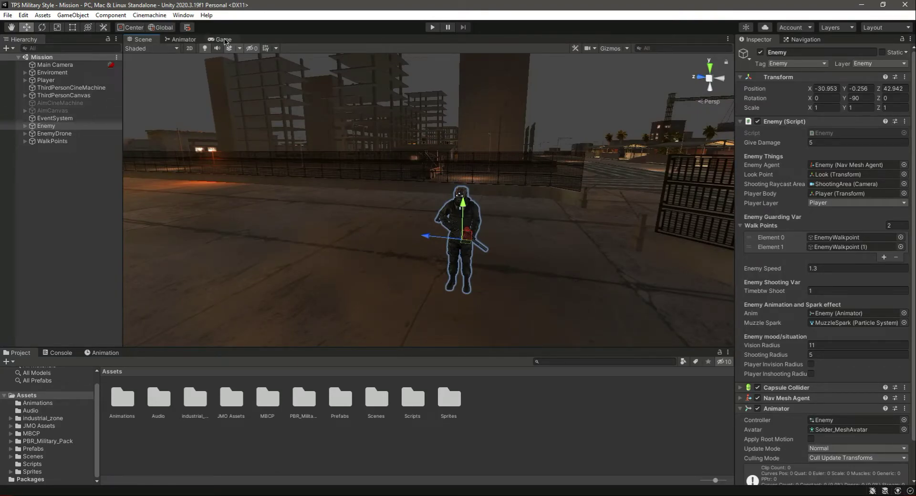
click(224, 40)
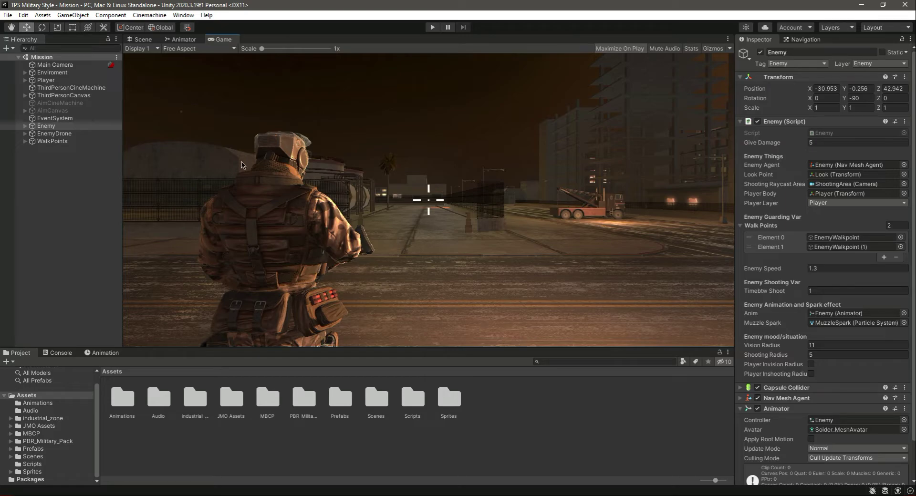
click(46, 80)
click(46, 126)
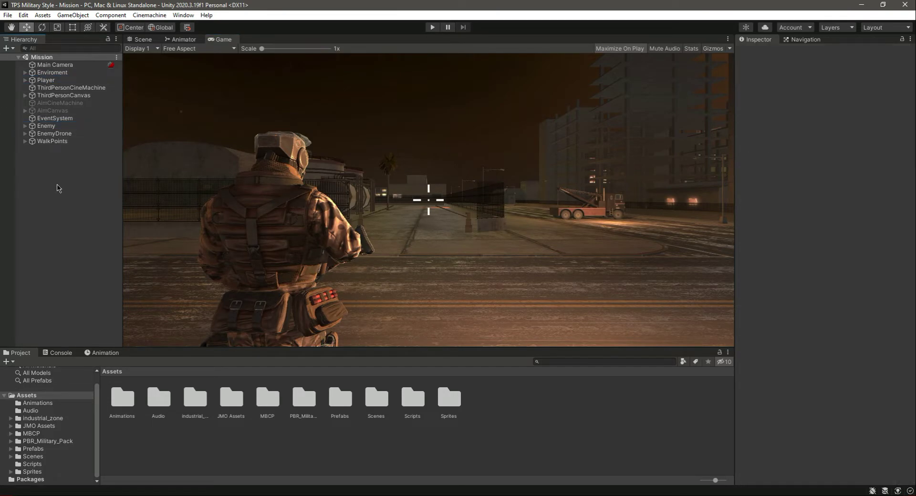
- Switch to the browser and review the Beautiful Progress Bar Free page on the Unity Asset Store, including its file size
key(alt+Tab)
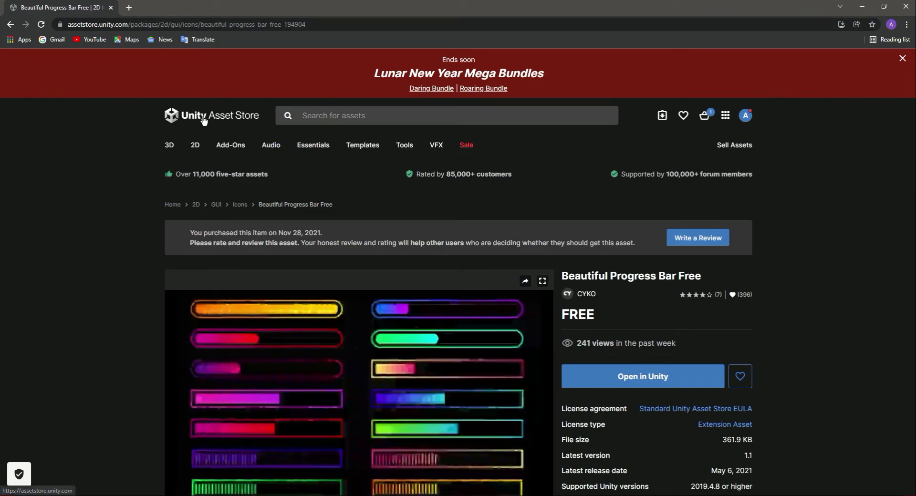
drag(564, 279, 705, 278)
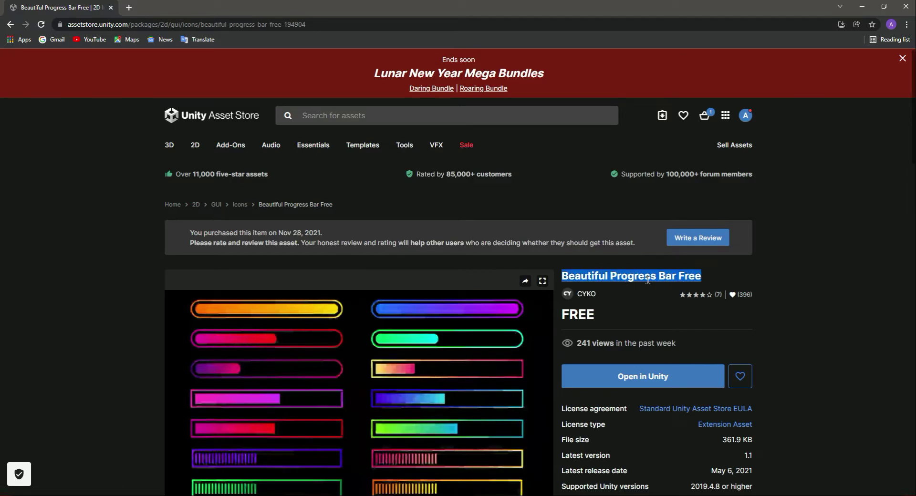
click(826, 276)
scroll(701, 334, down, 4)
scroll(784, 342, up, 2)
drag(722, 344, 740, 344)
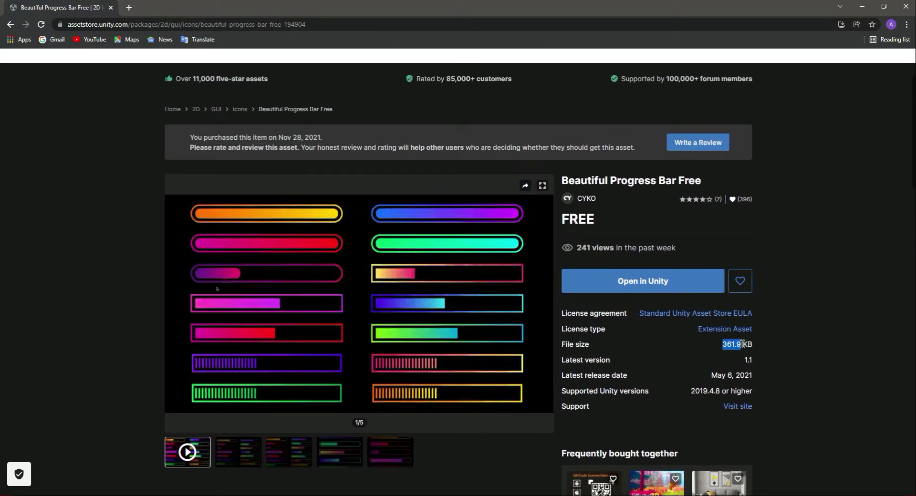
click(794, 331)
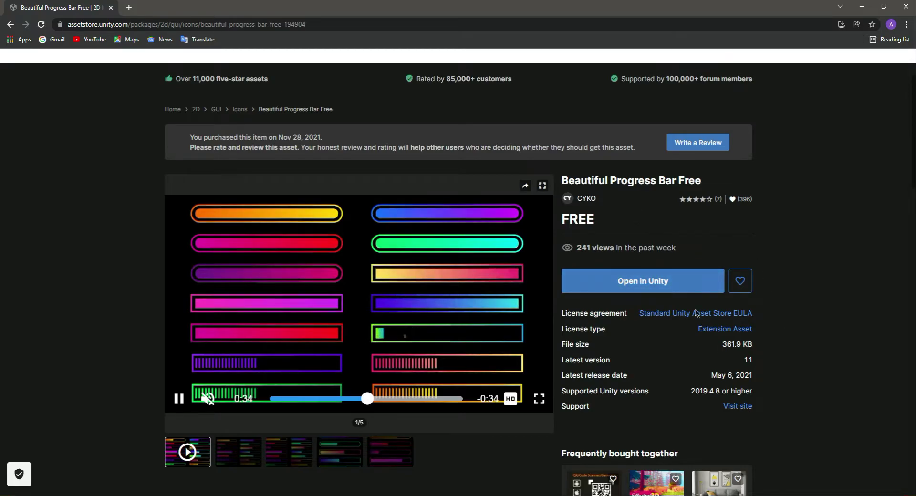
- Open the Beautiful Progress Bar Free asset in the Unity Editor and import all of its package files into the project
click(649, 287)
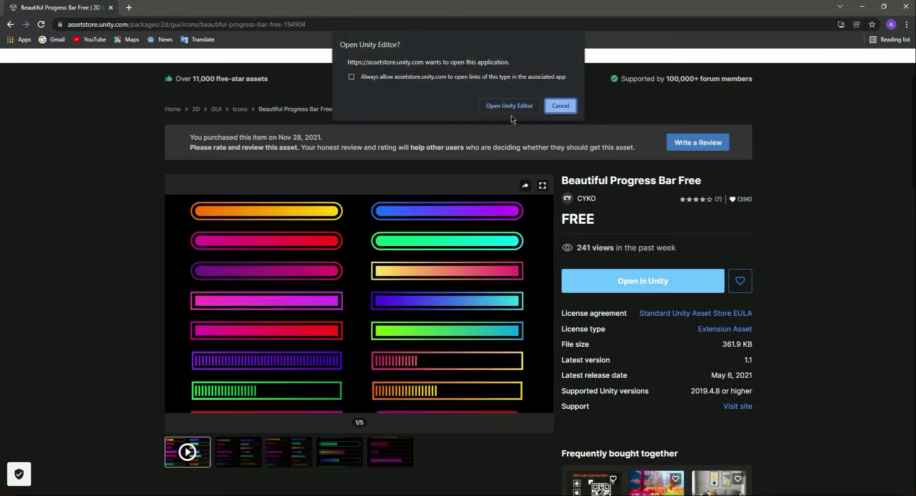
click(509, 106)
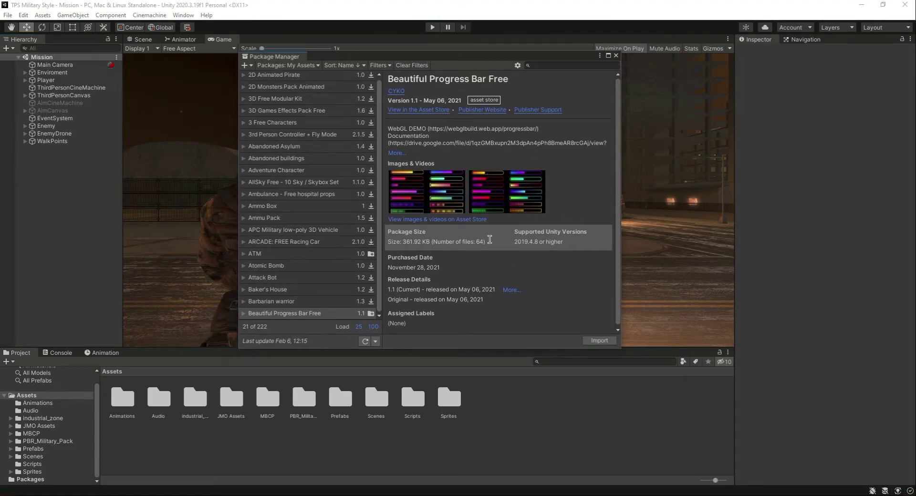
click(598, 341)
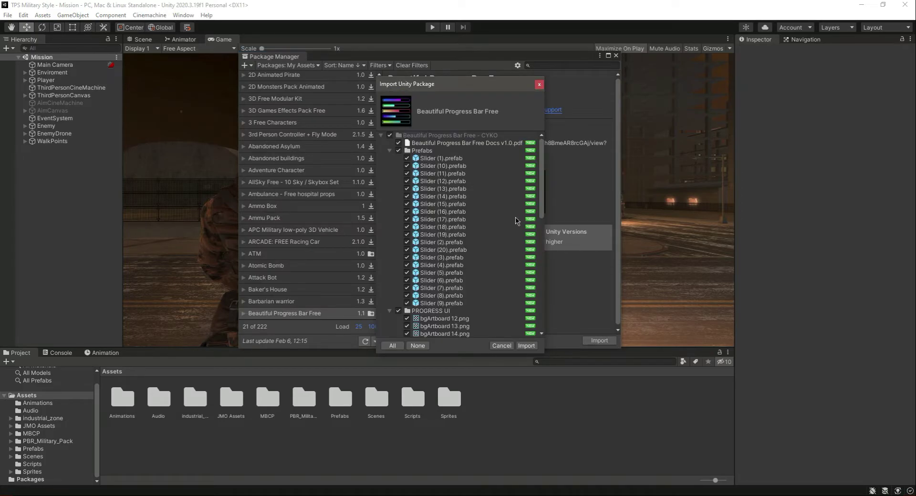
click(527, 346)
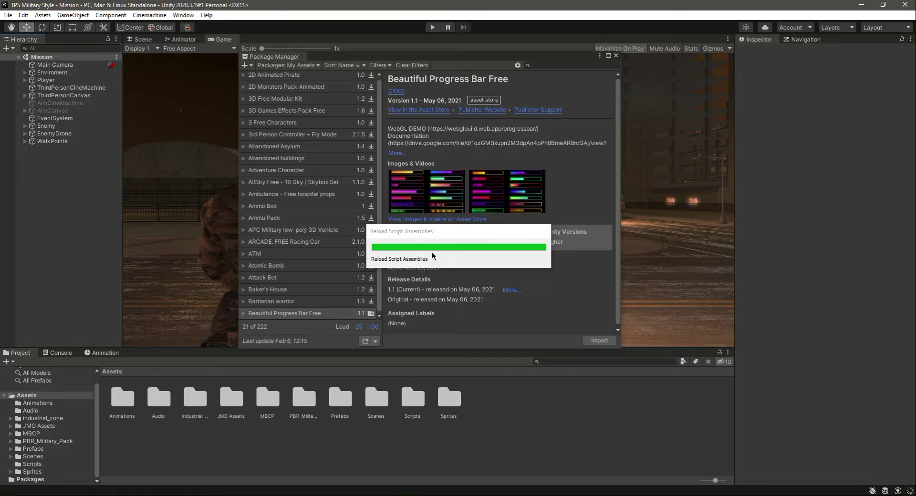
- Open the PROGRESS UI folder of the imported Beautiful Progress Bar Free package and browse its bar sprites
click(61, 420)
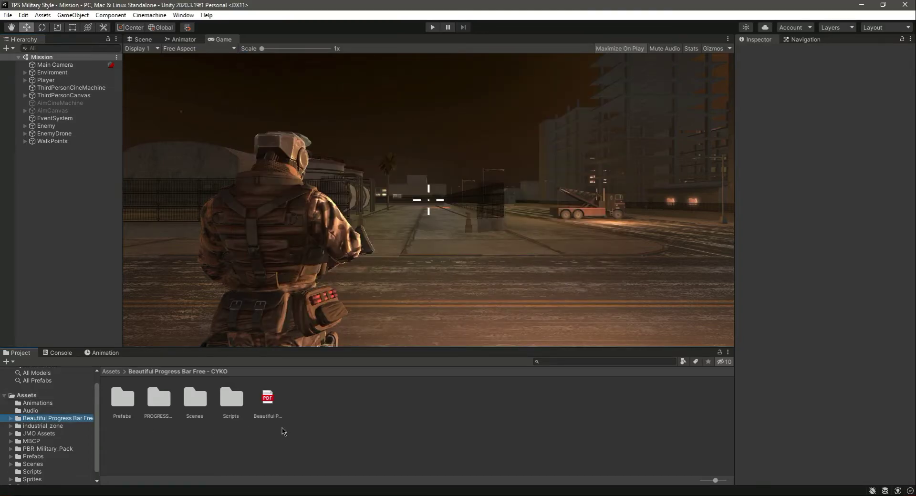
double_click(154, 403)
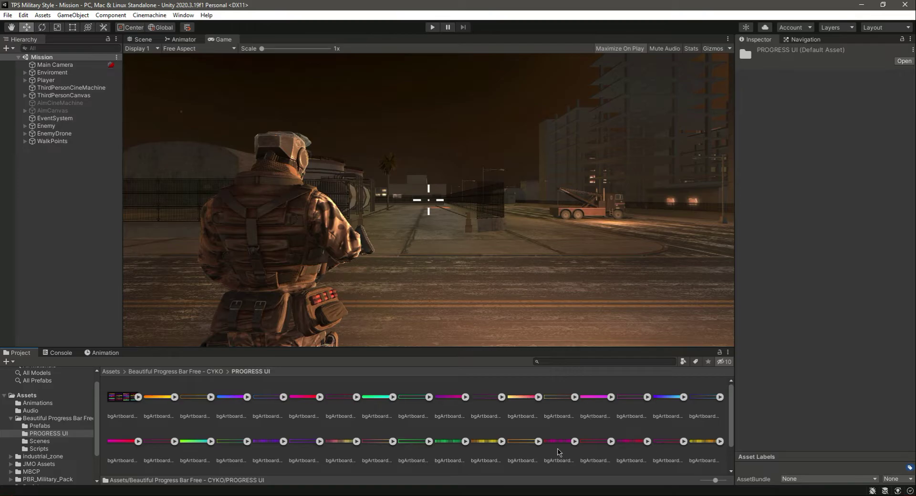
scroll(535, 449, down, 2)
scroll(284, 467, up, 2)
click(400, 423)
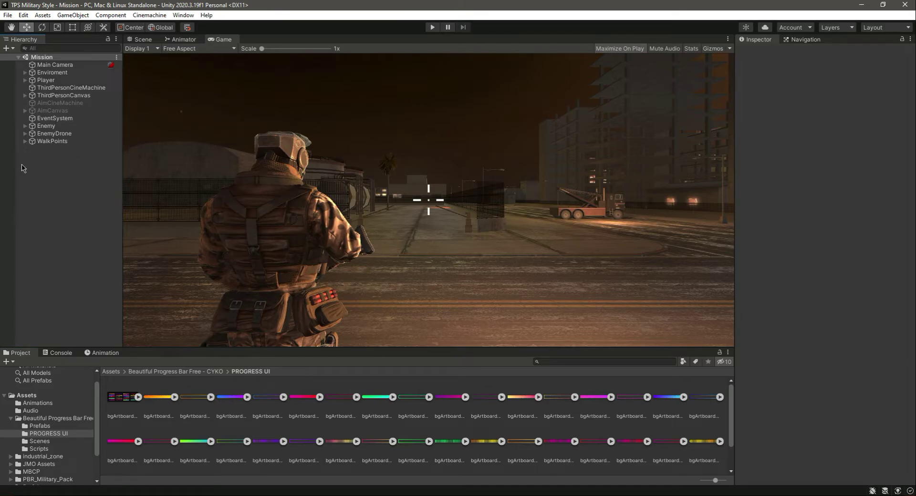
- Create a new UI Canvas at the root of the Mission scene, keeping its default name
right_click(52, 178)
mouse_move(96, 351)
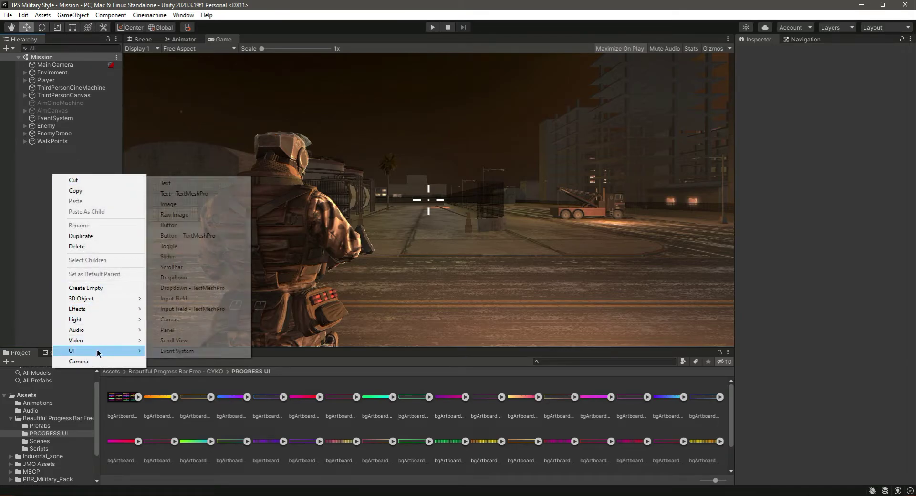
click(171, 320)
key(Return)
- Create an empty child object under the new Canvas and name it HealthBar
right_click(48, 149)
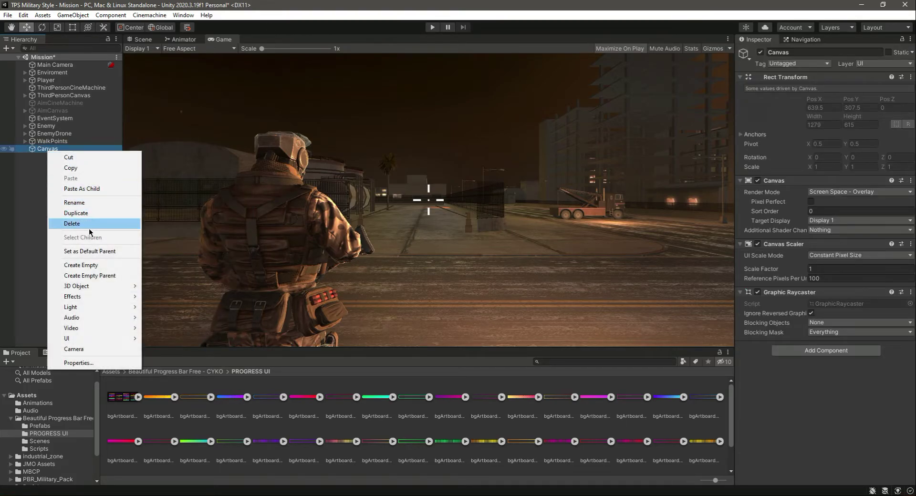
click(81, 266)
text(HealthBa)
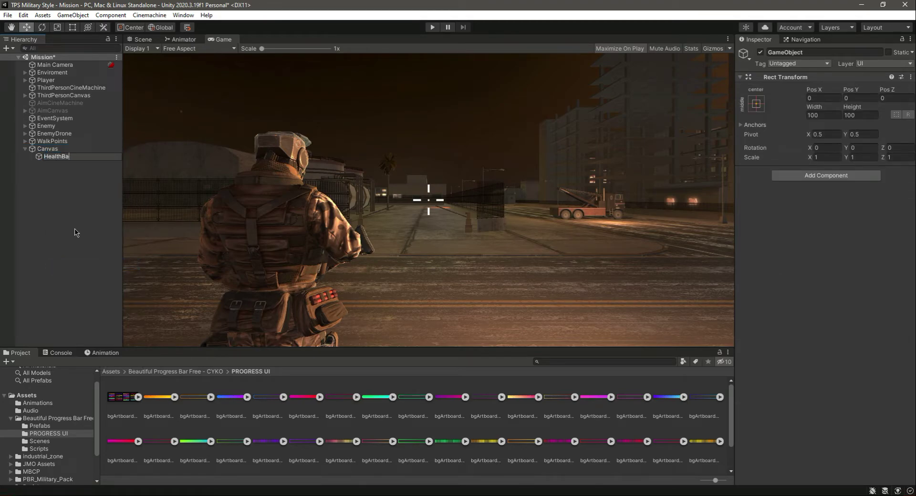
text(r)
key(Return)
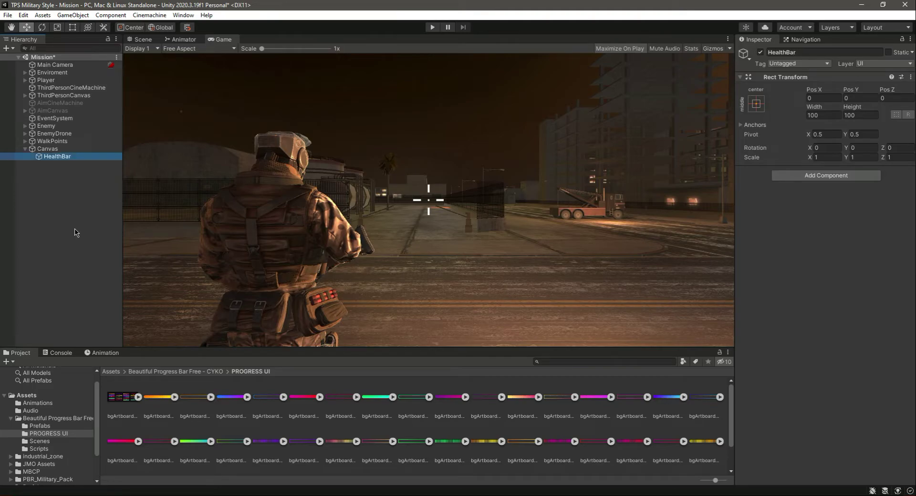
- Add a UI Image named HealthbarFrame under HealthBar and assign the bgArtboard 30 sprite as its source image
right_click(54, 157)
mouse_move(112, 345)
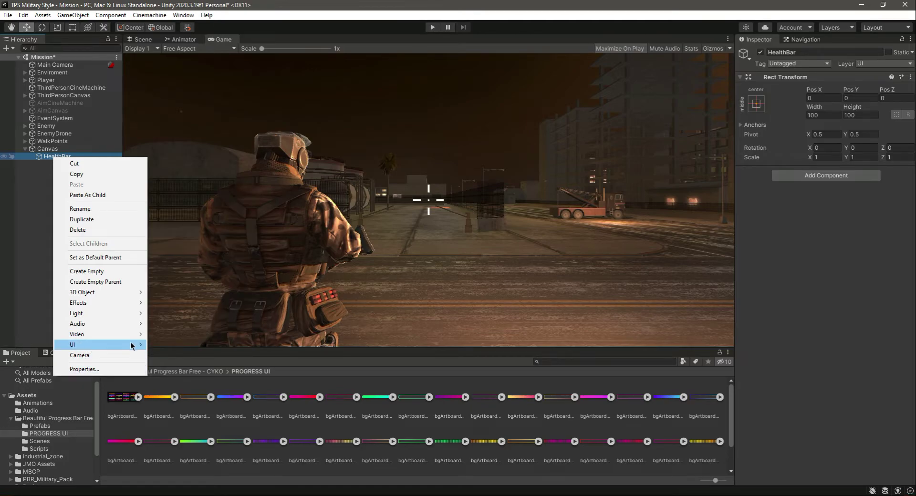
click(187, 198)
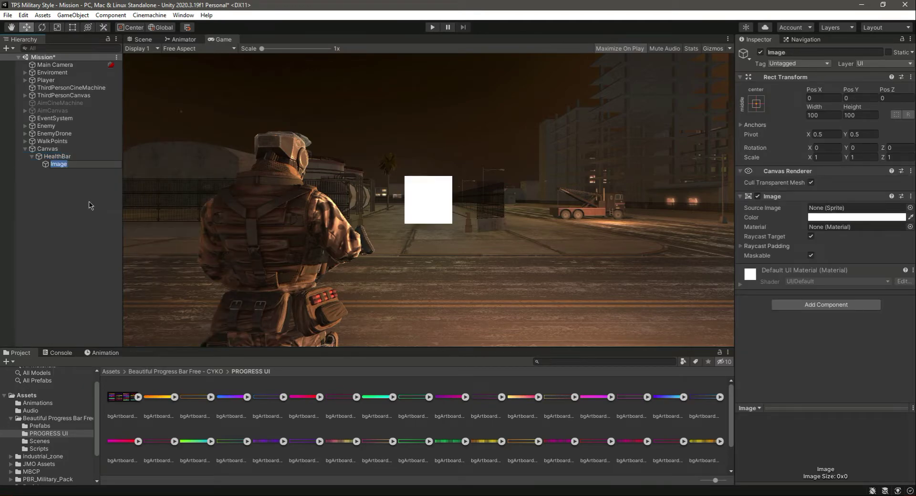
text(HealthbarFrame)
key(Return)
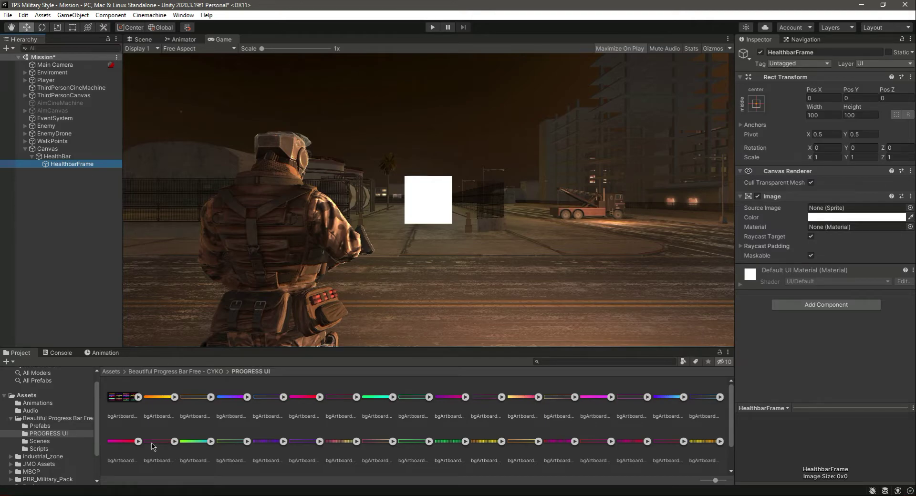
drag(152, 446, 832, 212)
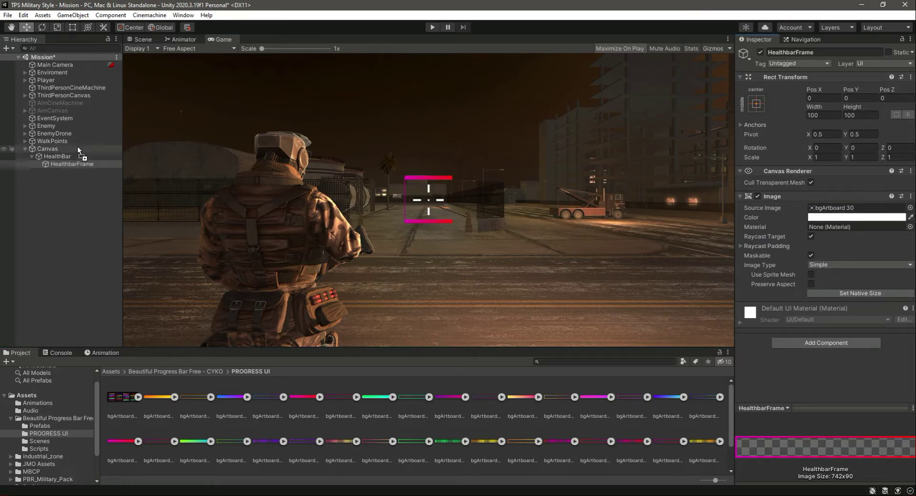
- Show the scene in 2D, frame the new Canvas and activate the Rect Tool
click(141, 40)
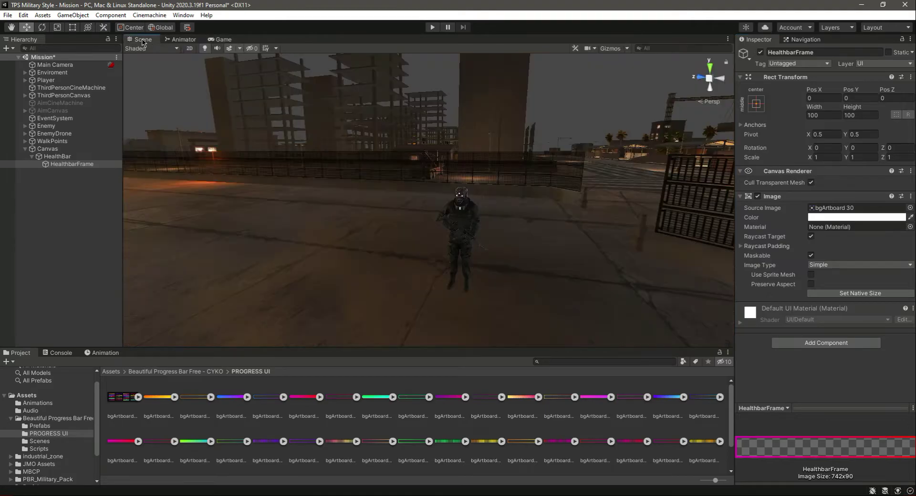
click(189, 48)
double_click(47, 149)
key(t)
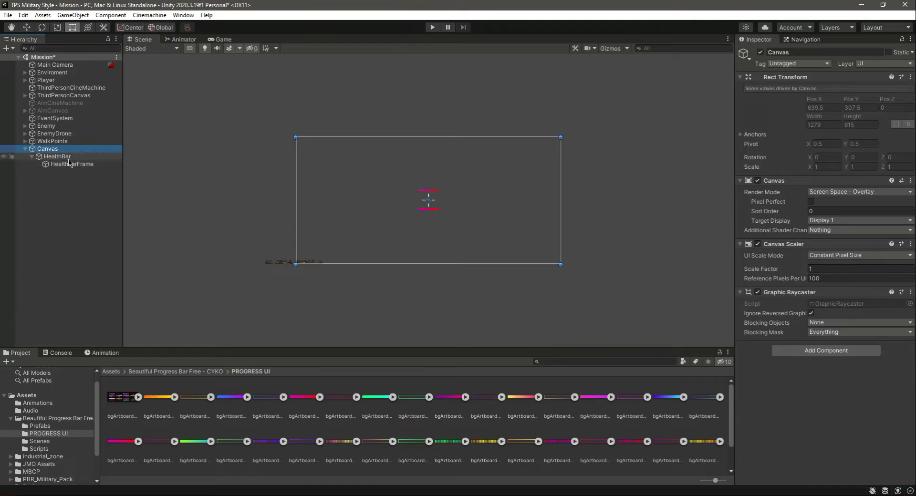
- Try to widen the HealthbarFrame image freehand with the Rect Tool and undo the resize
click(79, 164)
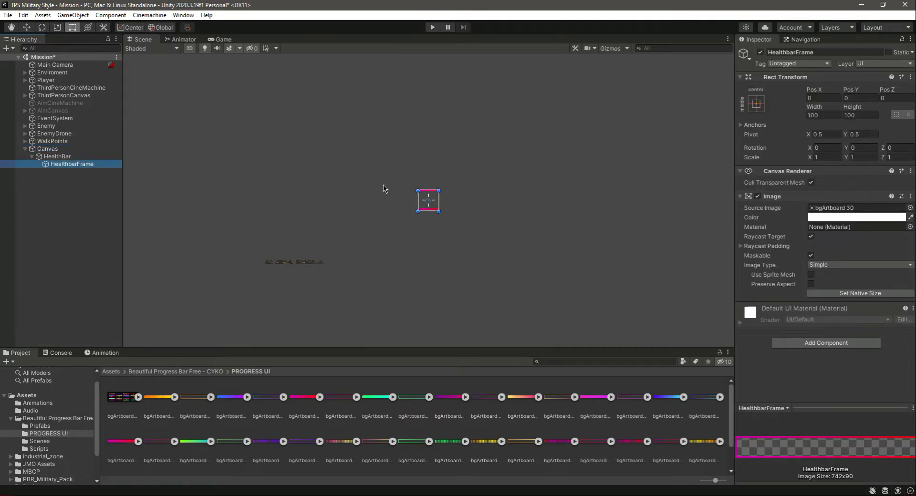
click(59, 157)
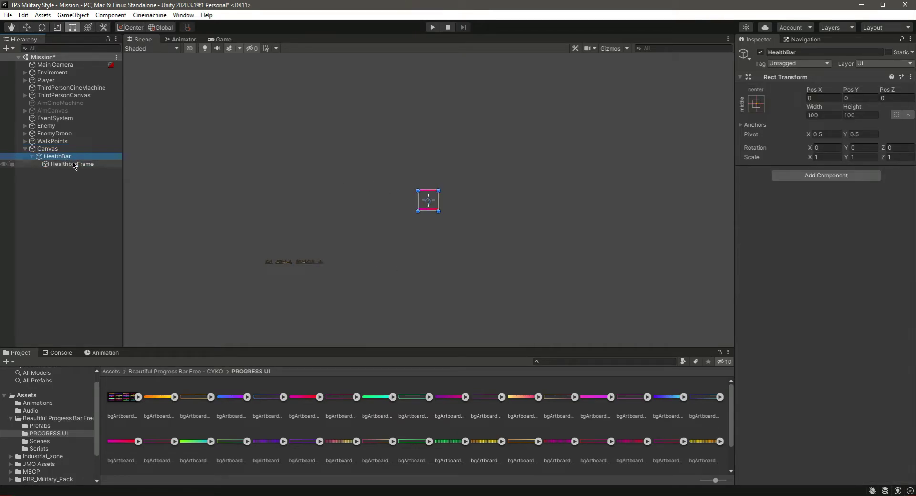
click(74, 165)
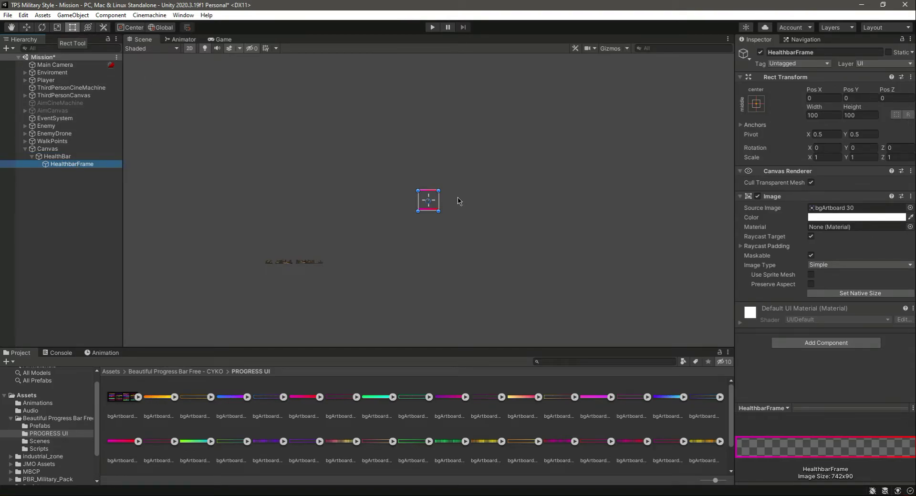
drag(439, 200, 485, 199)
key(ctrl+z)
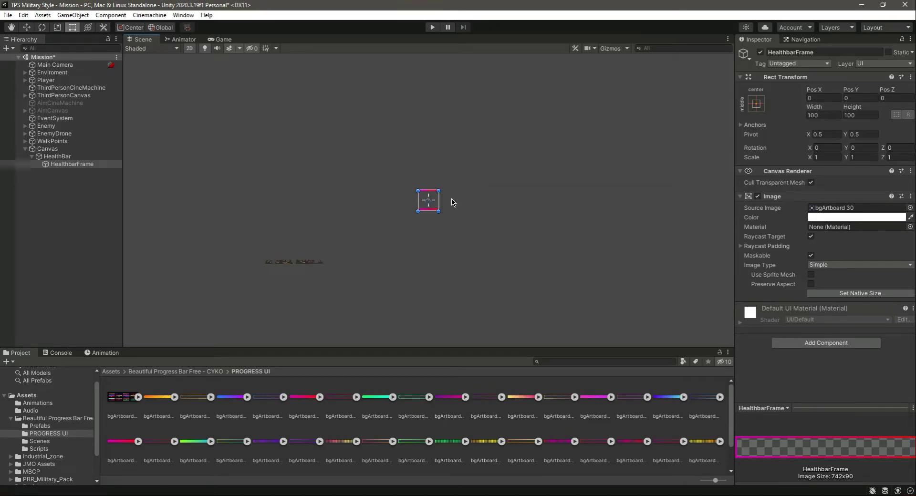
- Set the HealthbarFrame image to its native size and check it in the game view, returning to the scene view
click(80, 167)
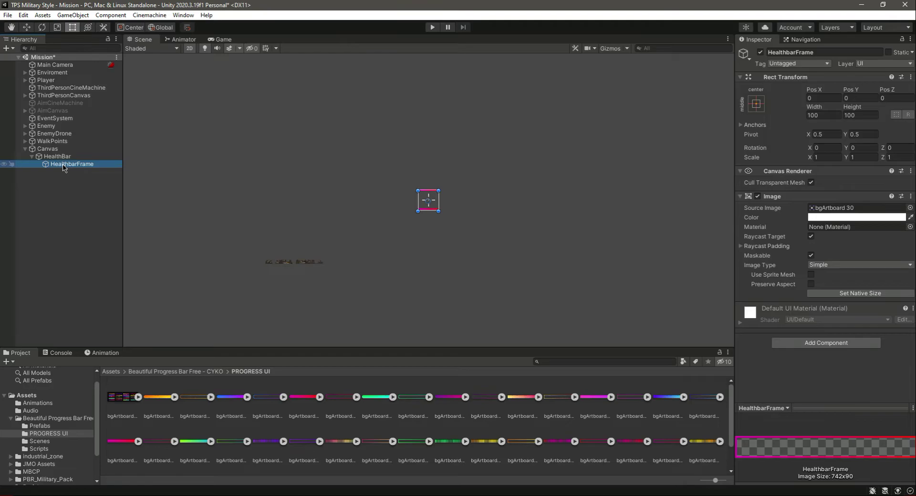
click(862, 293)
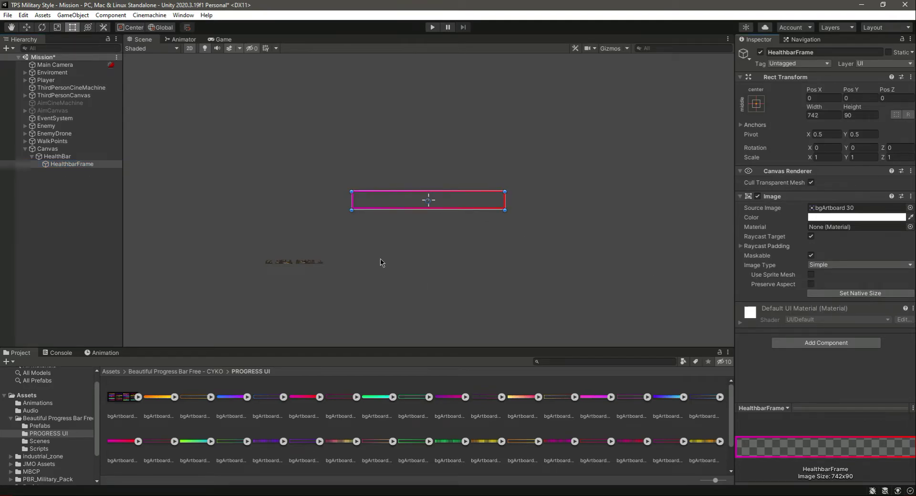
click(222, 39)
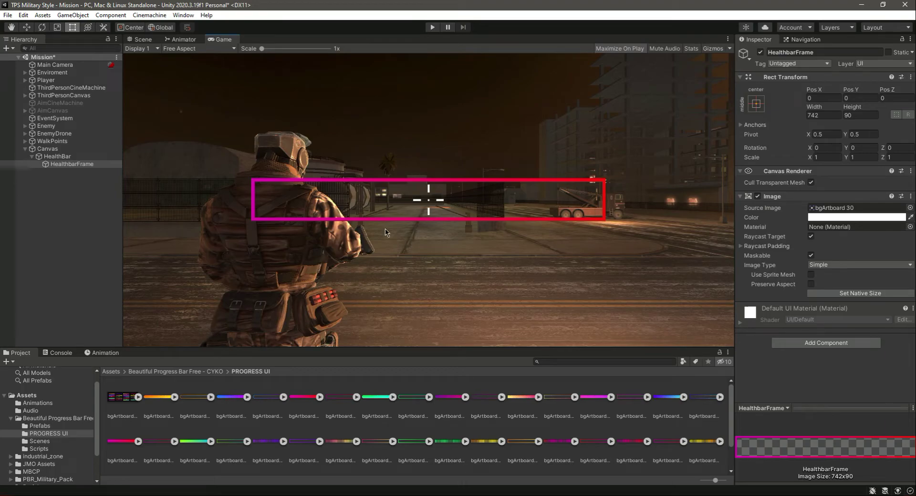
click(56, 149)
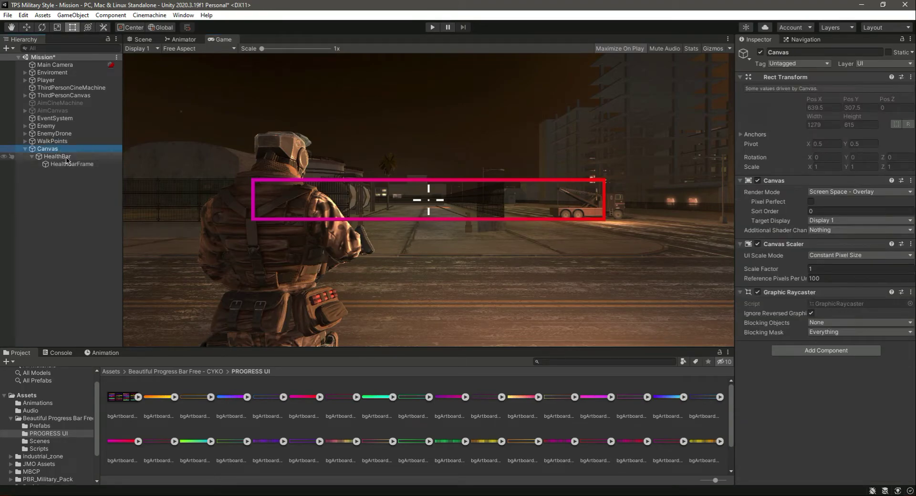
click(148, 40)
click(77, 164)
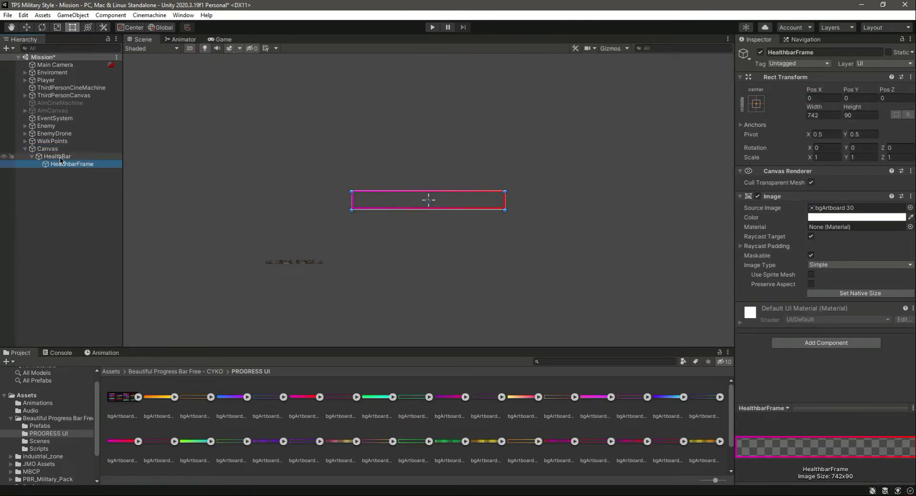
- Move the HealthBar object sideways with the Rect Tool to about X 325
click(61, 157)
click(441, 203)
drag(441, 202, 573, 200)
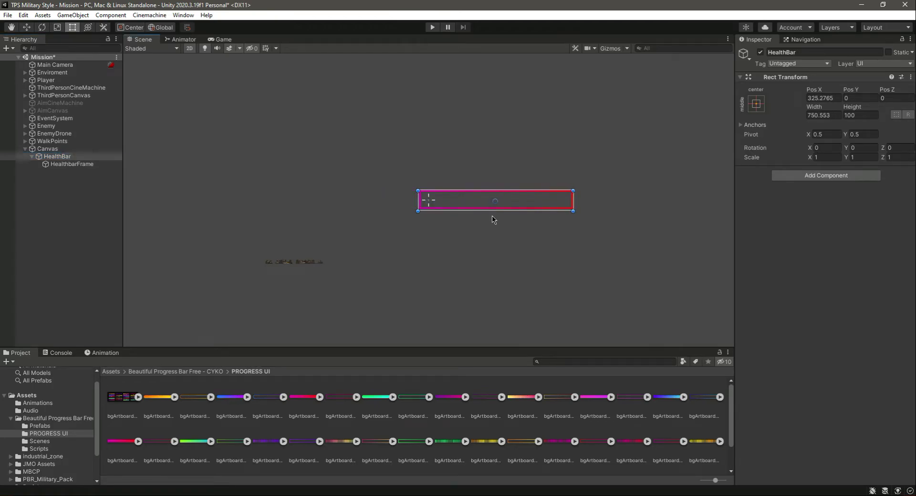
scroll(494, 191, up, 5)
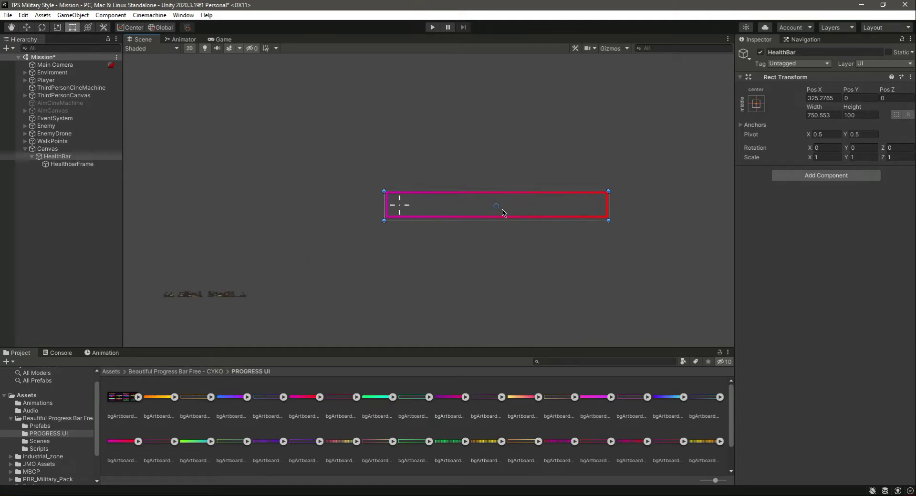
scroll(502, 213, down, 5)
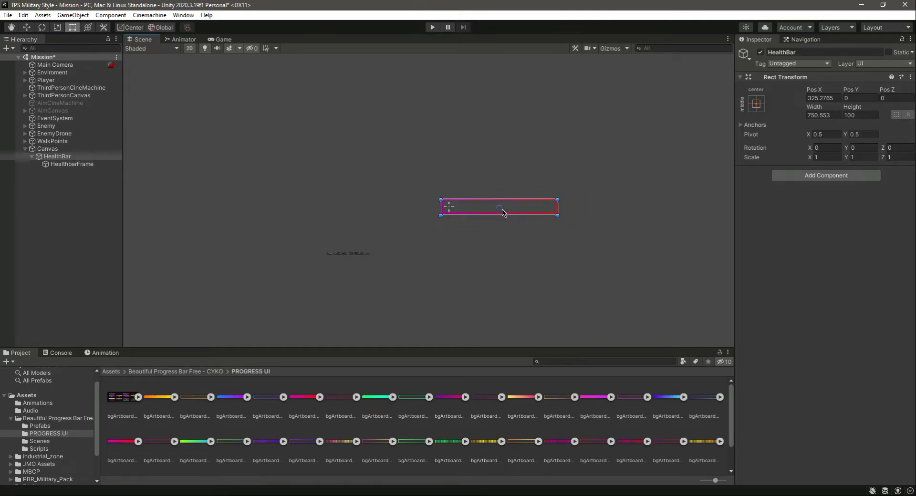
- Move HealthBar horizontally back to about X -1 with the Move Tool and check it in the game view, returning to the scene view
click(26, 27)
drag(540, 206, 490, 207)
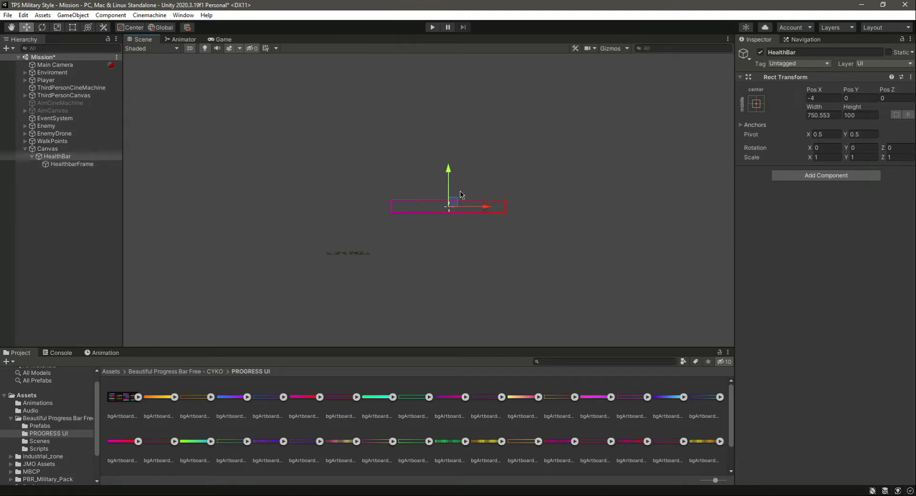
scroll(436, 229, up, 3)
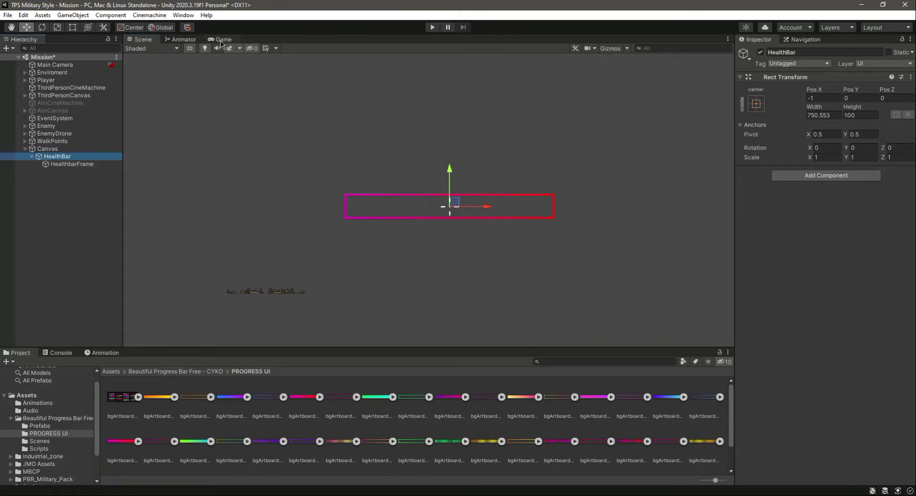
click(221, 40)
click(143, 39)
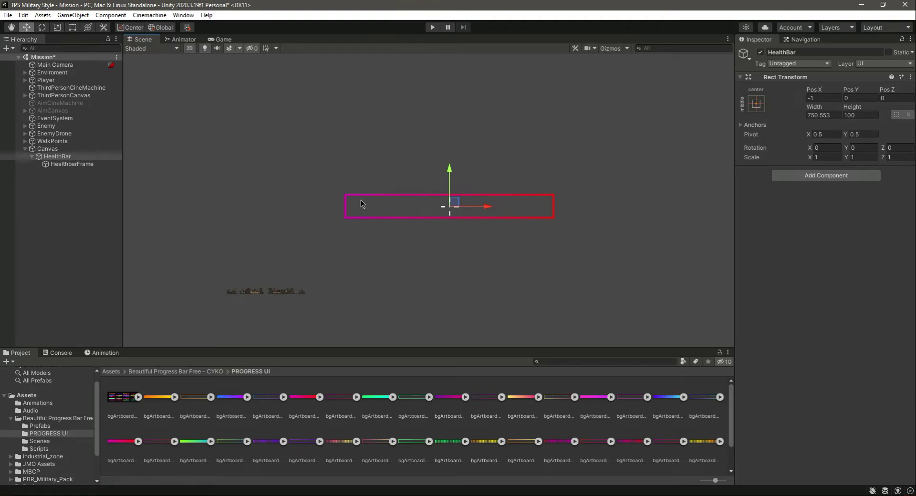
- Add a second UI Image under HealthBar and name it HealthbarFill
click(61, 157)
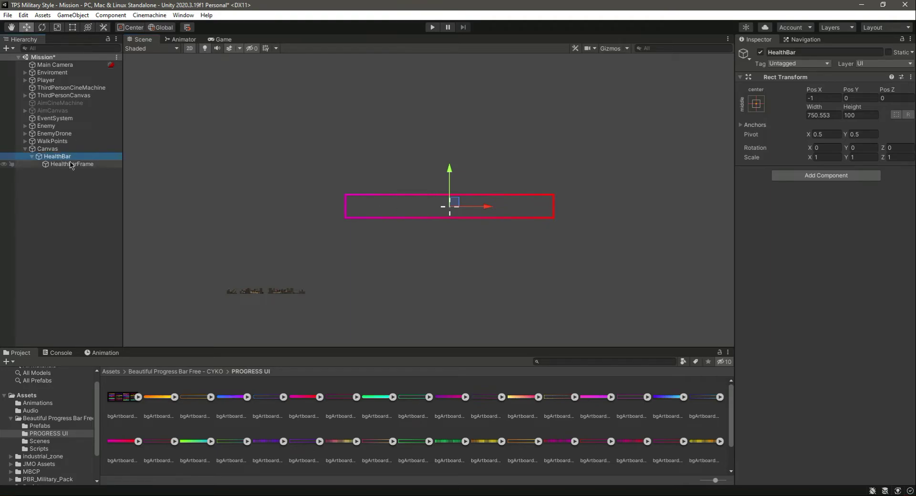
right_click(59, 160)
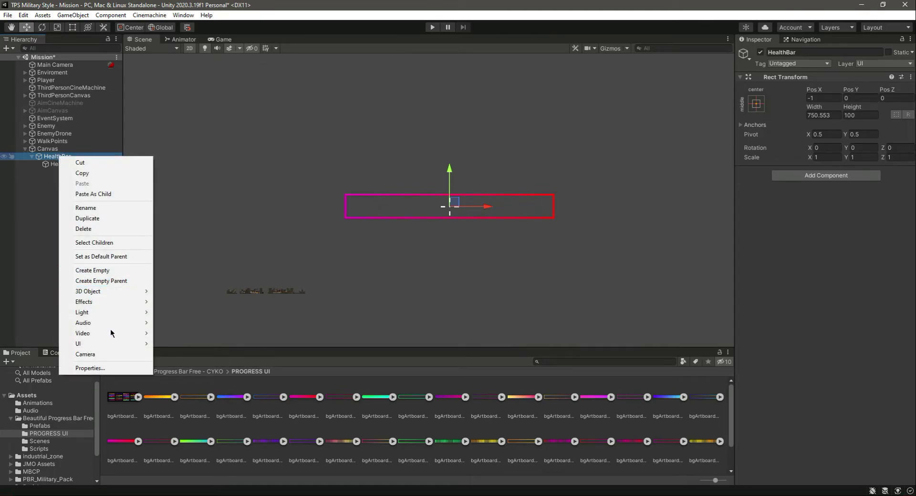
mouse_move(112, 343)
click(175, 197)
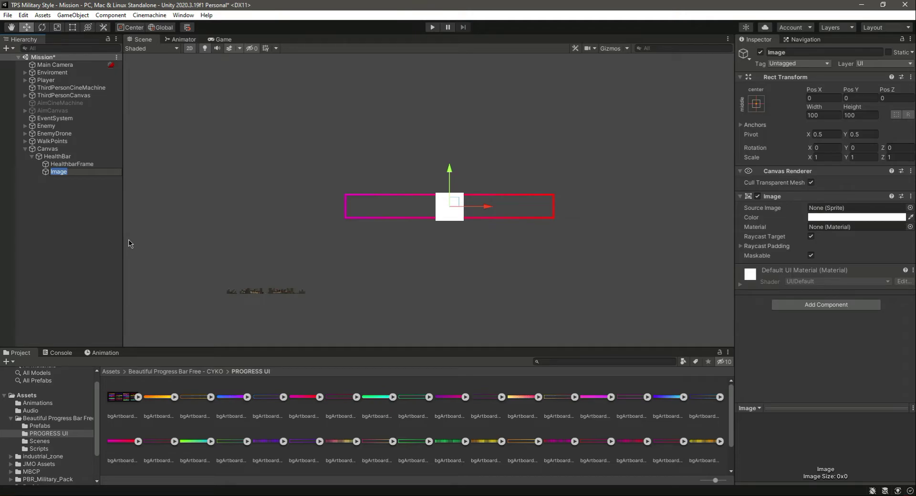
text(Hea)
key(Return)
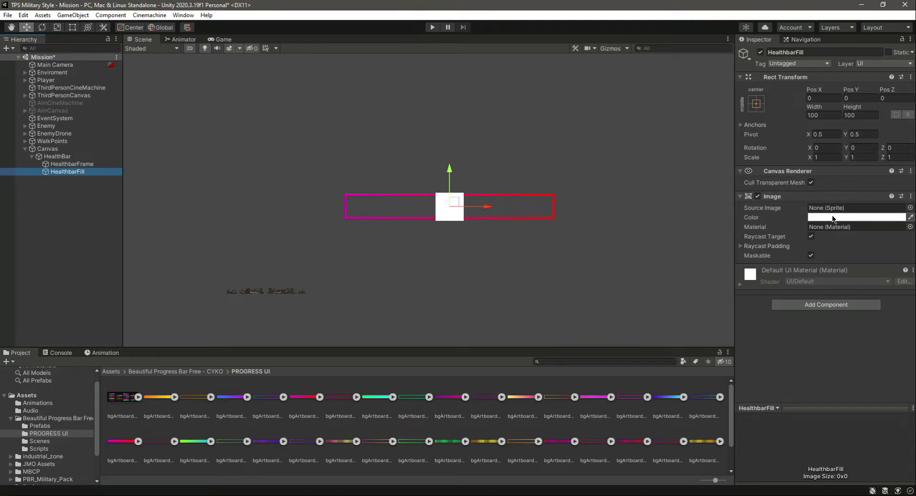
- Try tinting the HealthbarFill image dark red (BC0000) and undo the color change
click(849, 217)
drag(855, 282, 888, 282)
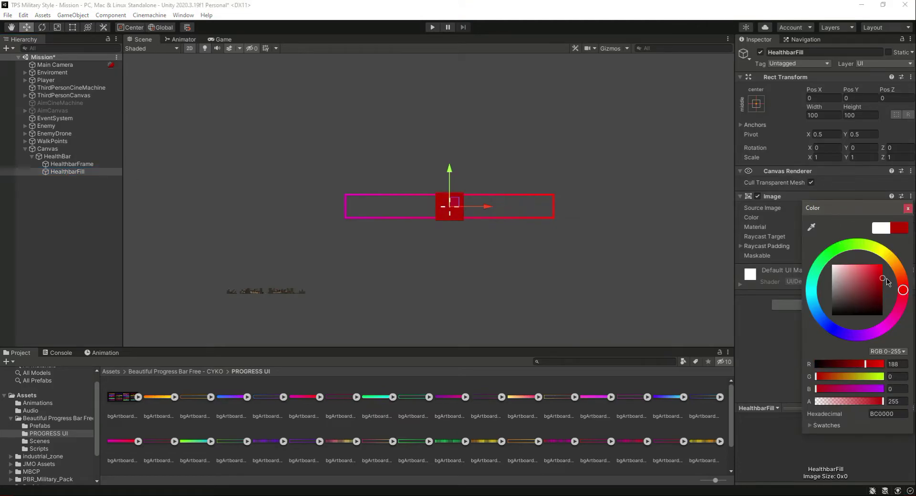
click(908, 209)
key(ctrl+z)
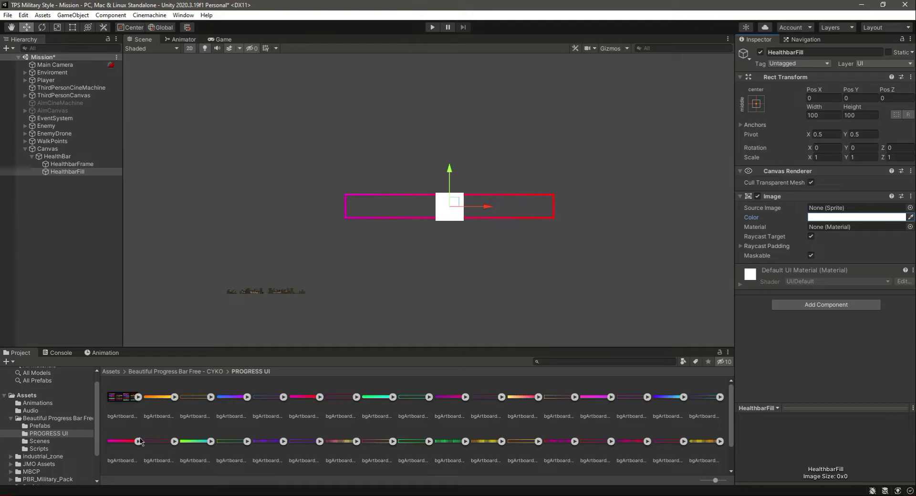
- Assign the bgArtboard 29 sprite as HealthbarFill's source image and set it to its native size
drag(122, 445, 846, 266)
click(859, 294)
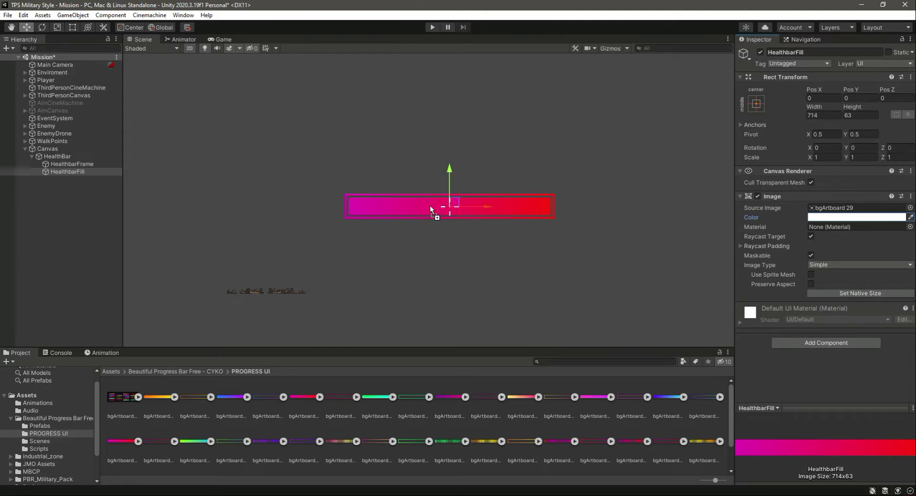
- Reorder HealthBar's children so that HealthbarFill comes before HealthbarFrame
click(83, 174)
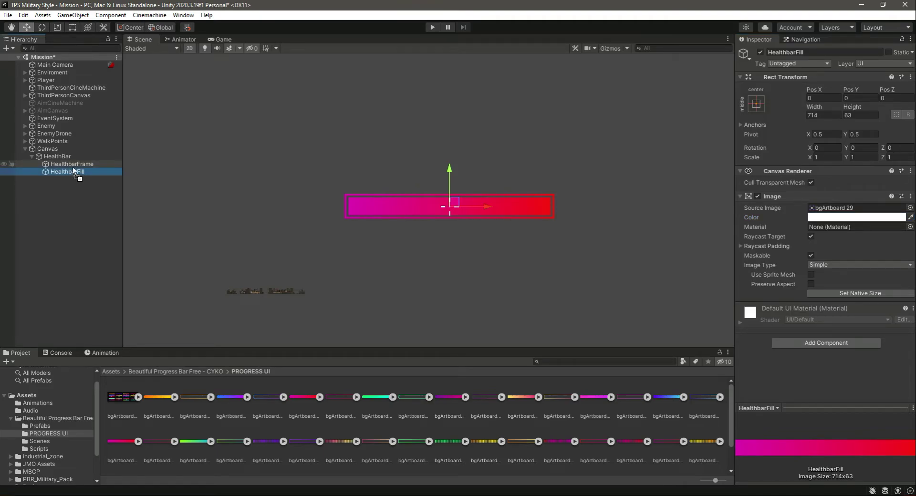
key(Up)
key(Down)
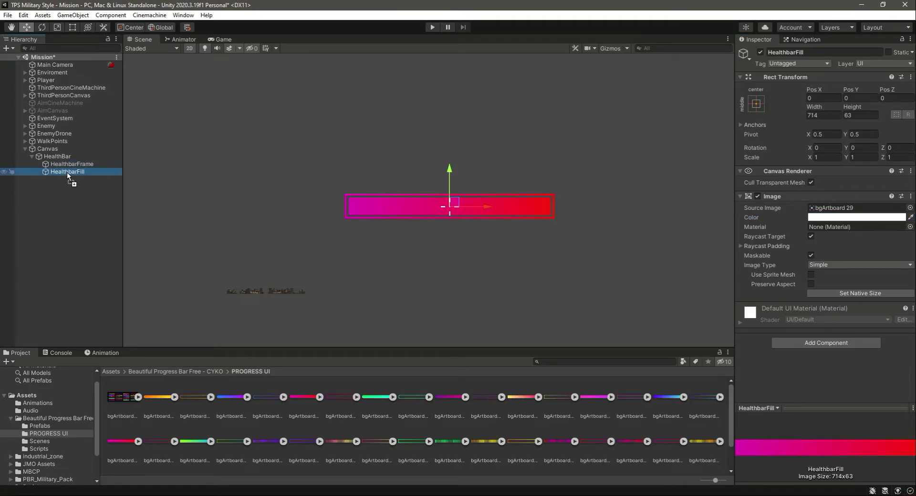
drag(68, 173, 90, 163)
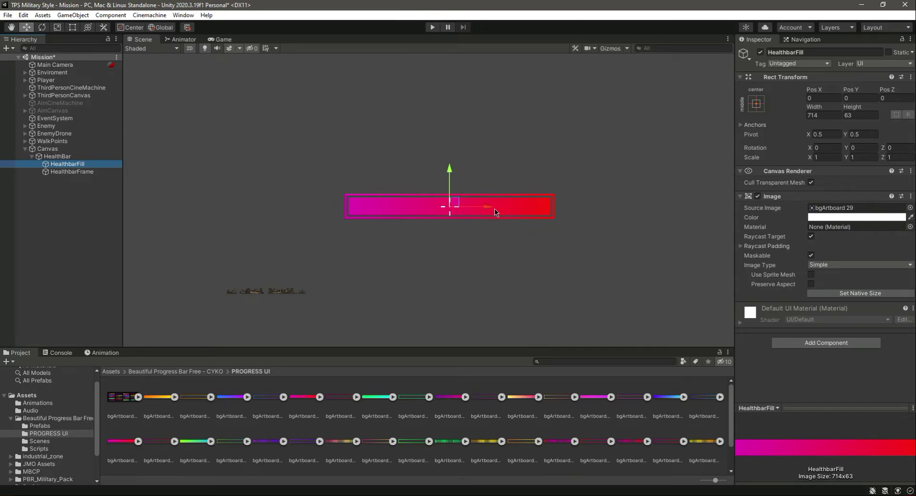
- Try shifting HealthbarFill horizontally to about X -27 to compare it with the frame, and undo the shift, keeping the child order
scroll(352, 206, up, 2)
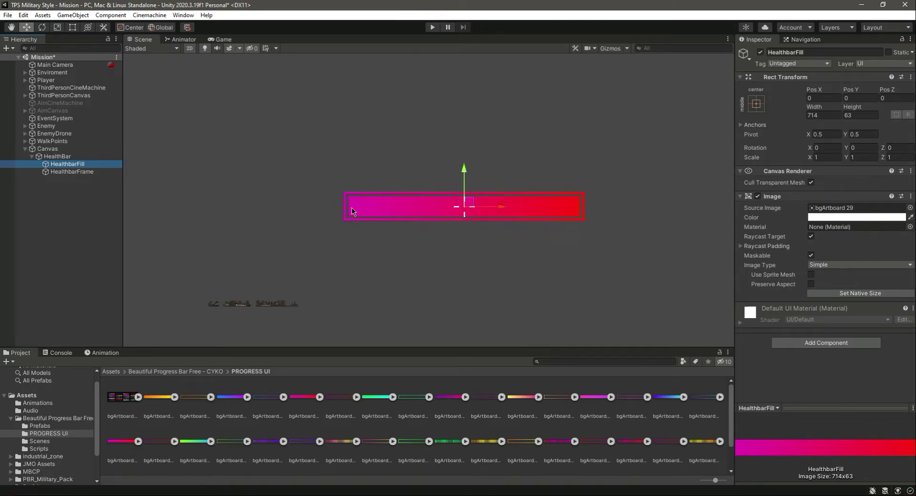
drag(525, 206, 516, 208)
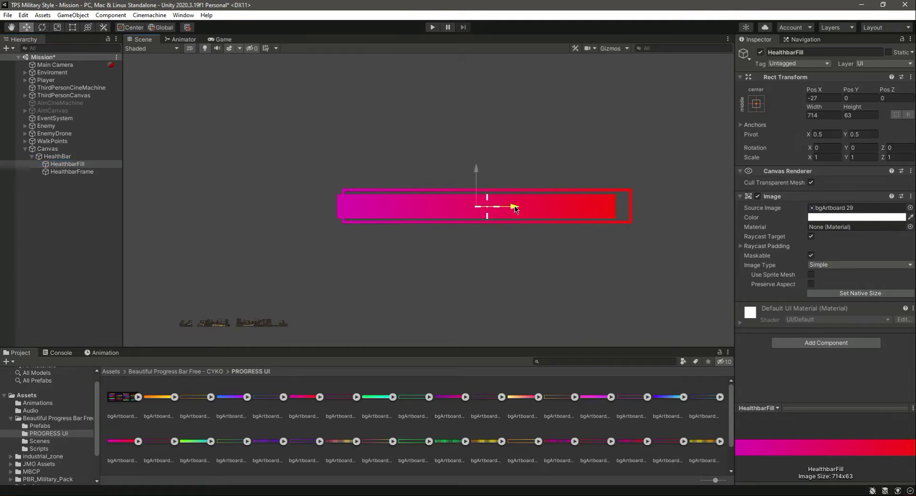
click(81, 172)
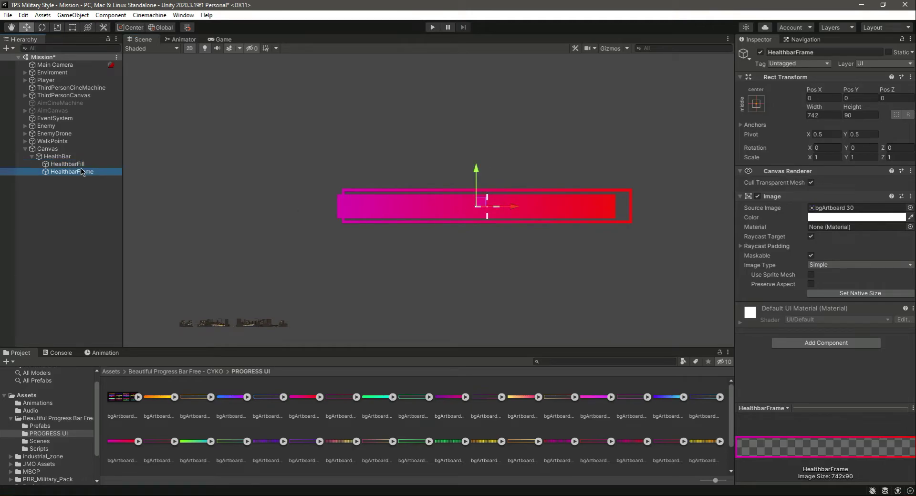
key(Up)
key(ctrl+z)
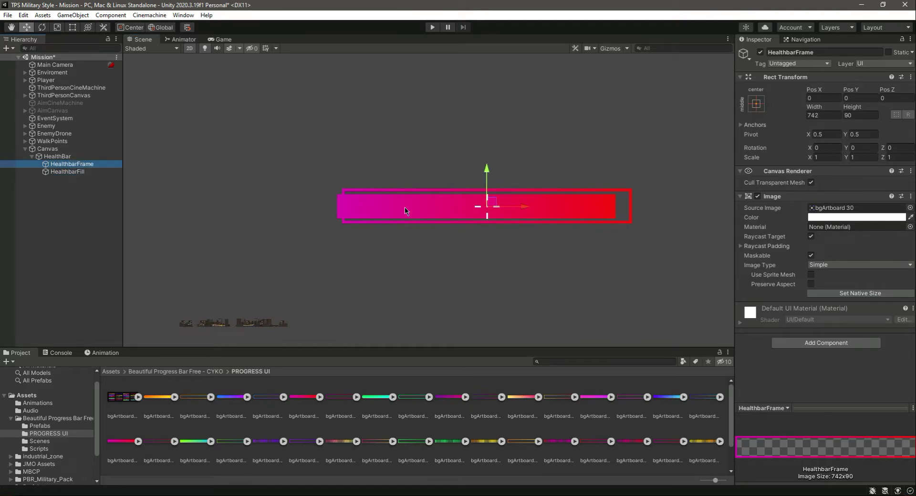
key(ctrl+y)
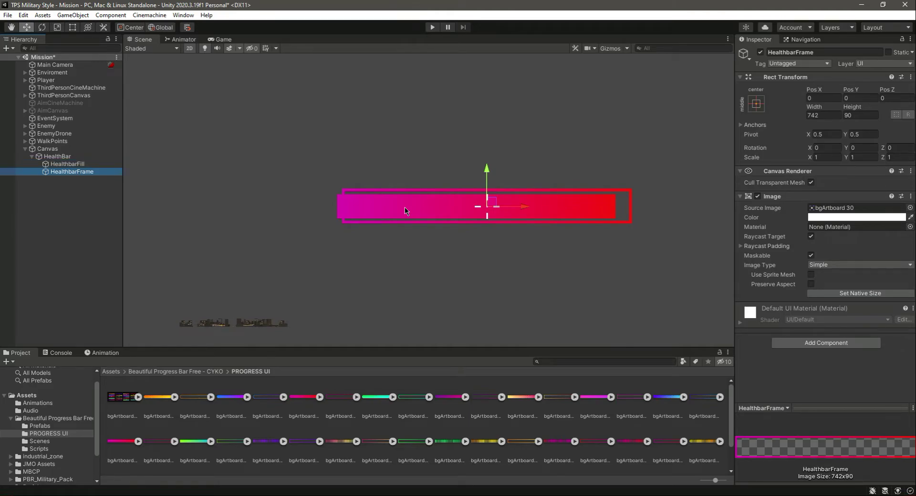
key(Up)
click(95, 197)
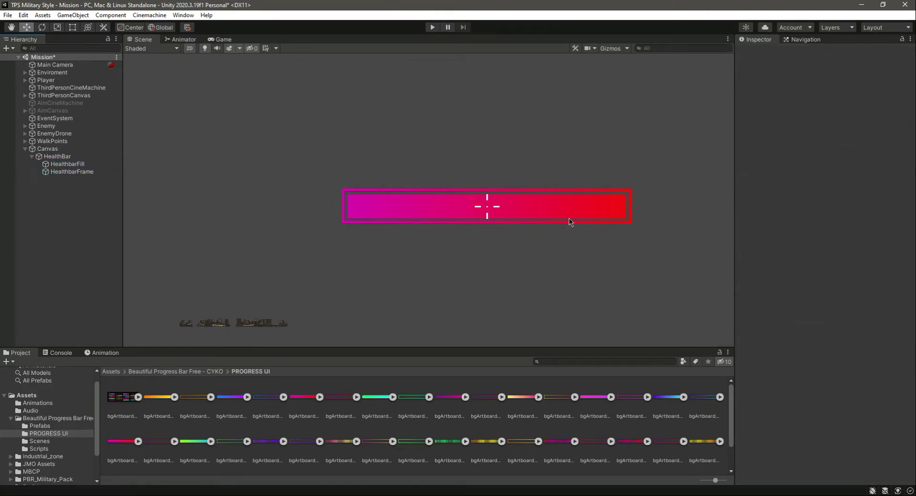
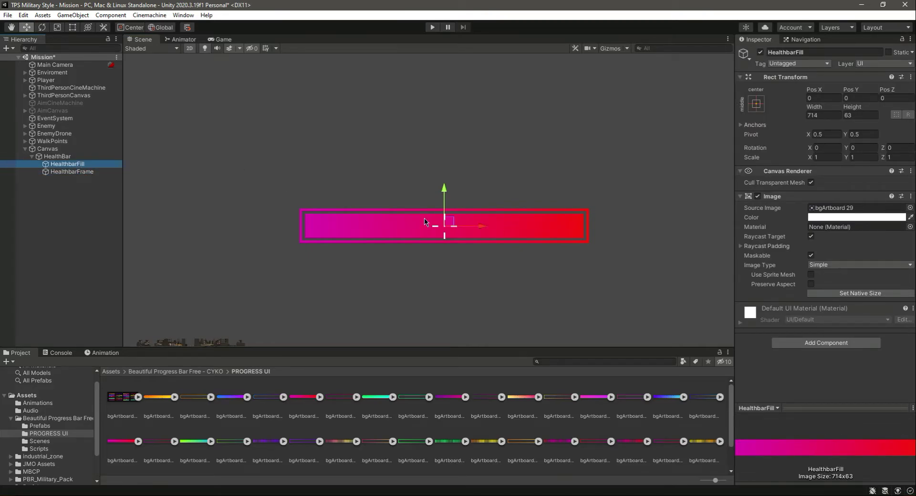
- Try shrinking HealthbarFill from its right edge to about 147 wide with the Rect Tool, undo the resize and clear the selection
click(72, 29)
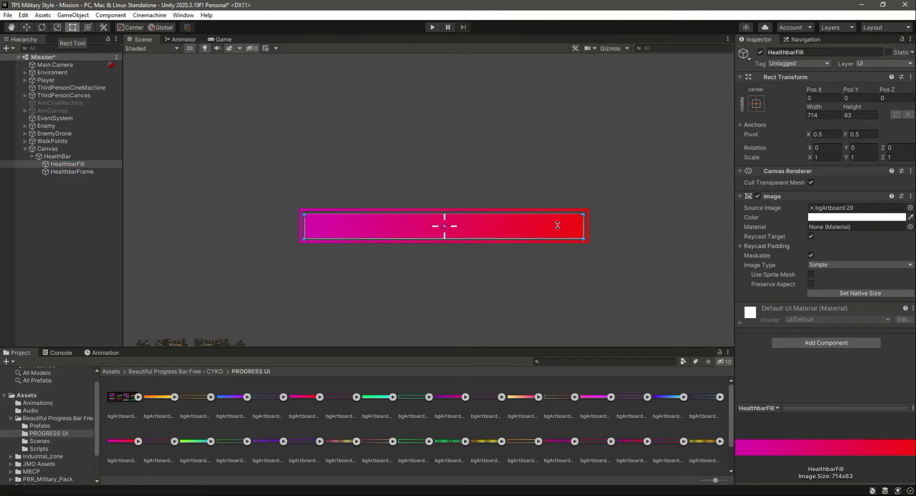
drag(584, 227, 363, 218)
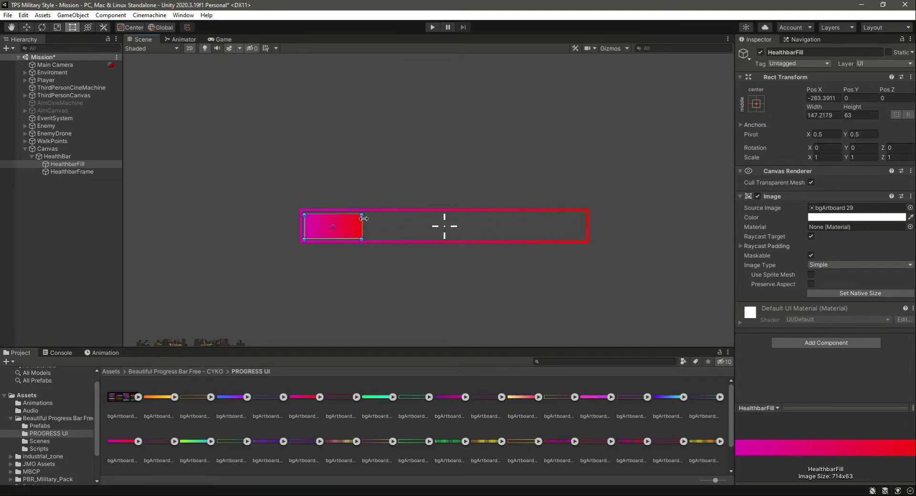
key(ctrl+z)
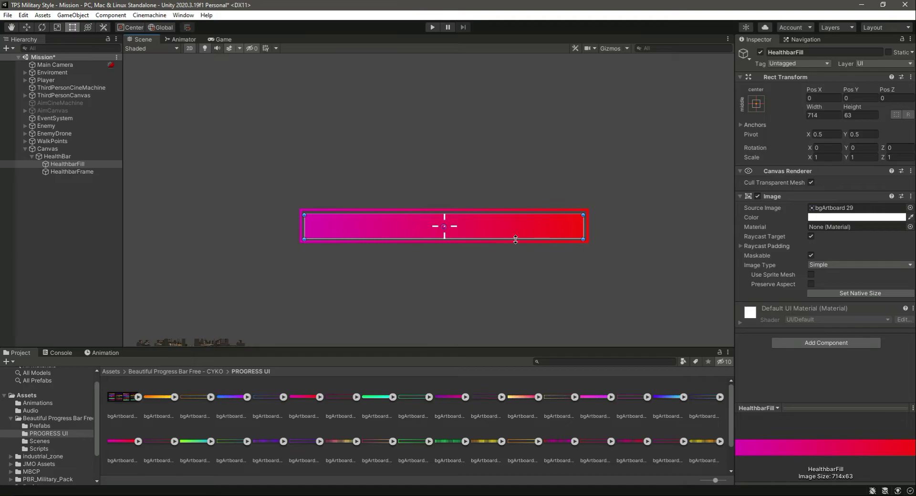
click(87, 192)
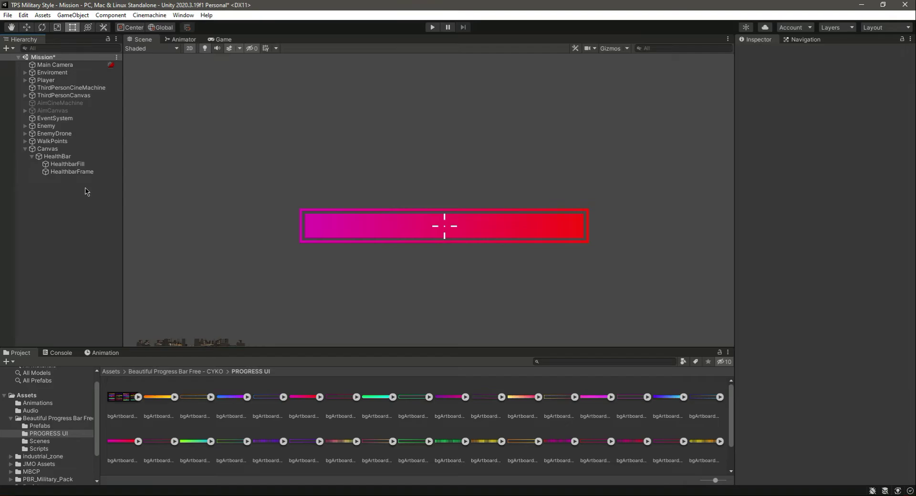
- Add a Slider component to the HealthBar object
click(35, 158)
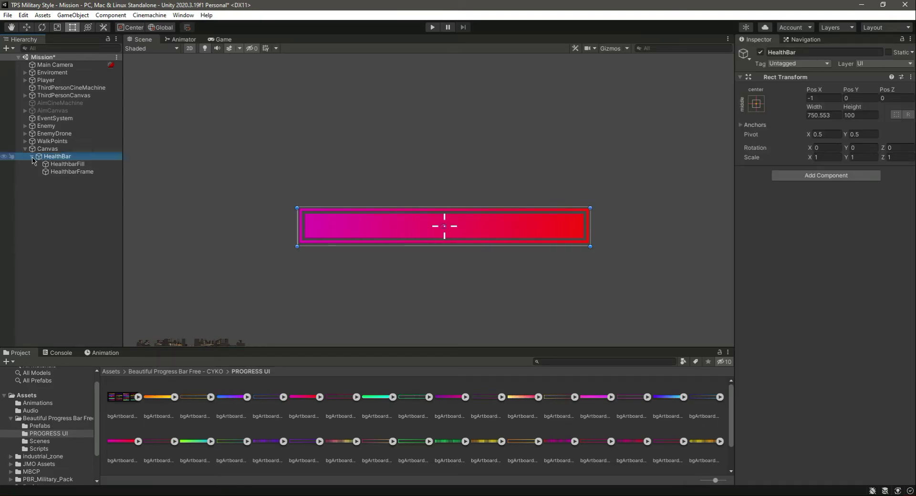
click(826, 178)
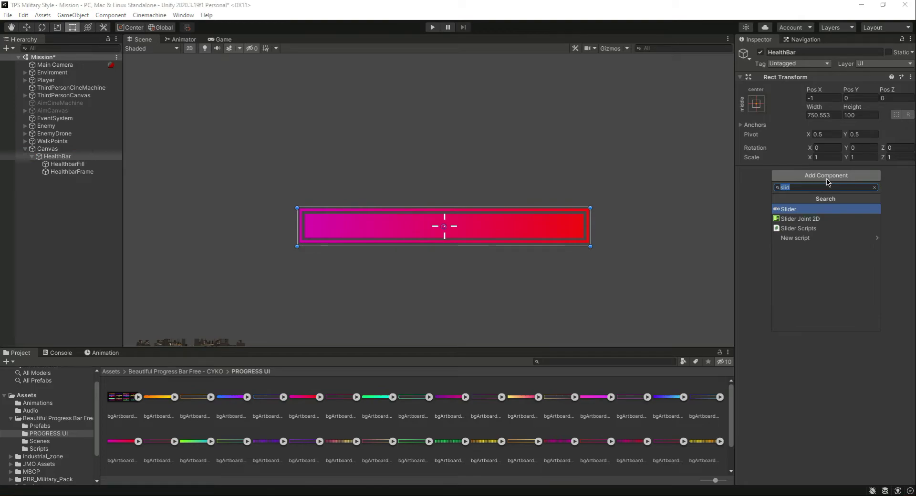
text(slider)
key(Return)
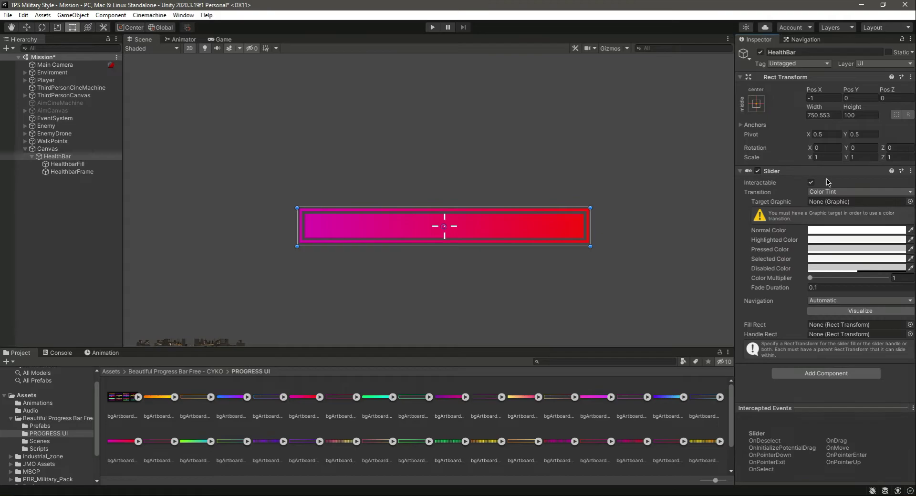
- Make HealthBar's slider non-interactable and set both its Transition and Navigation to None
click(811, 184)
click(833, 193)
click(845, 204)
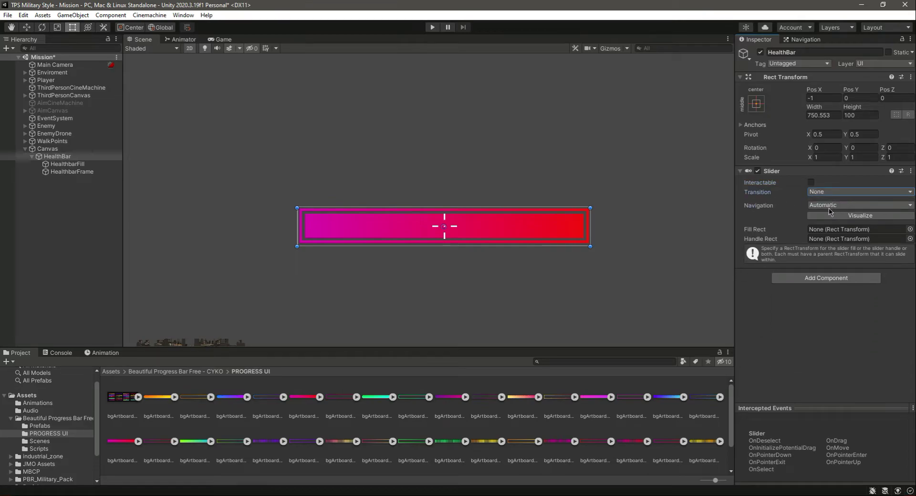
click(831, 205)
click(846, 215)
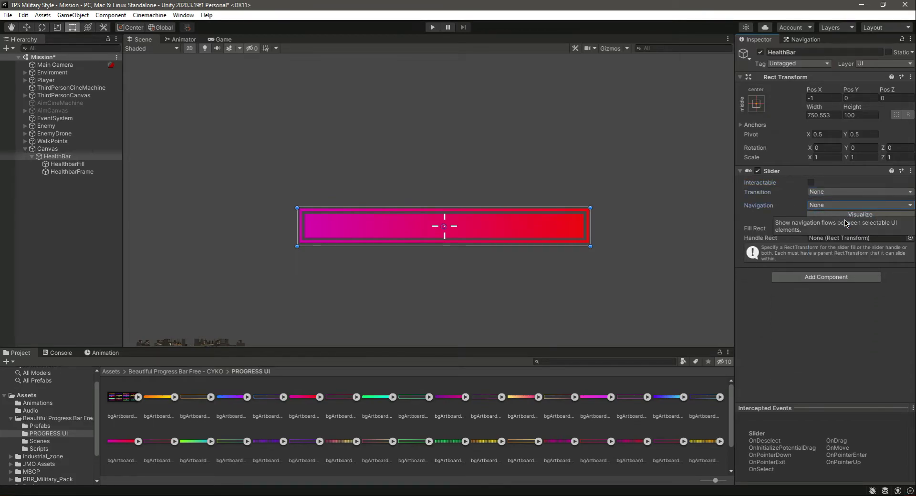
- Assign HealthbarFill as the slider's Fill Rect and raise the slider value to 1
drag(67, 164, 850, 229)
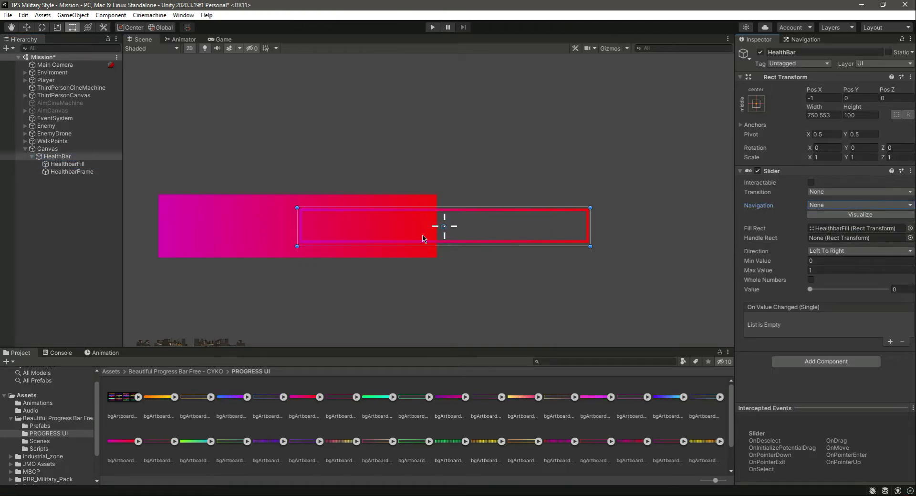
mouse_move(811, 292)
mouse_down()
mouse_move(890, 291)
mouse_move(802, 291)
mouse_move(899, 299)
mouse_up()
scroll(597, 307, down, 2)
scroll(723, 288, down, 1)
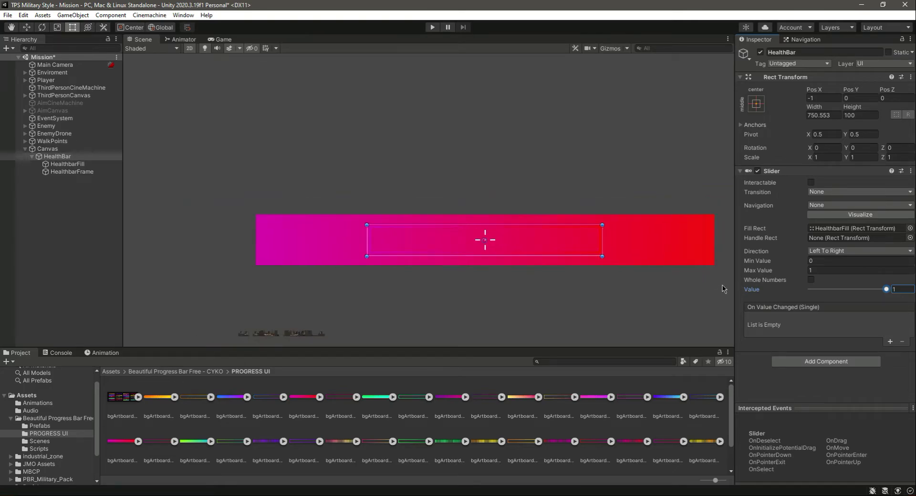
scroll(735, 266, down, 3)
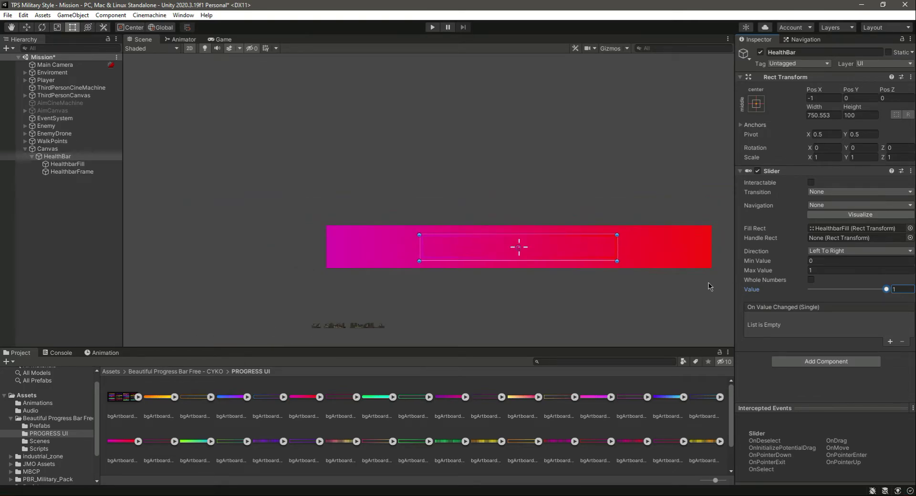
- Resize HealthbarFill with the Rect Tool to fit inside the frame, with offsets of about 15 left, 17 top, 18 right and 18 bottom
scroll(734, 286, up, 2)
scroll(725, 289, up, 2)
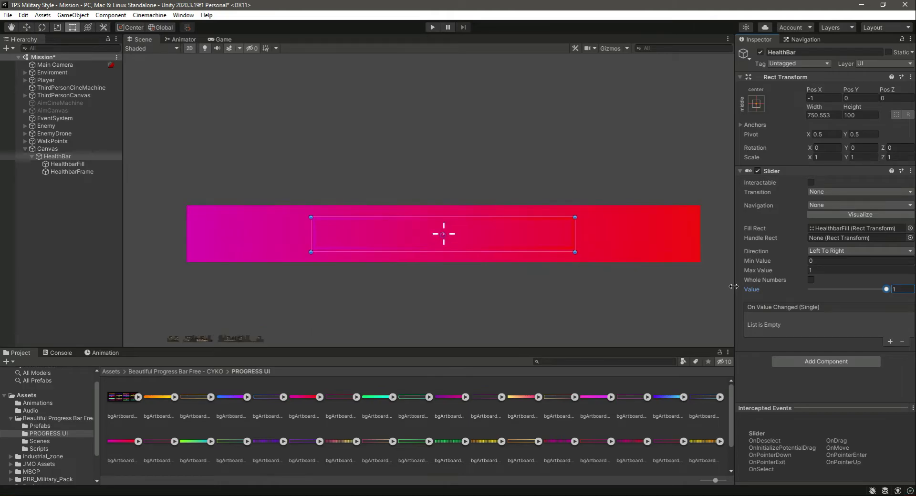
click(78, 165)
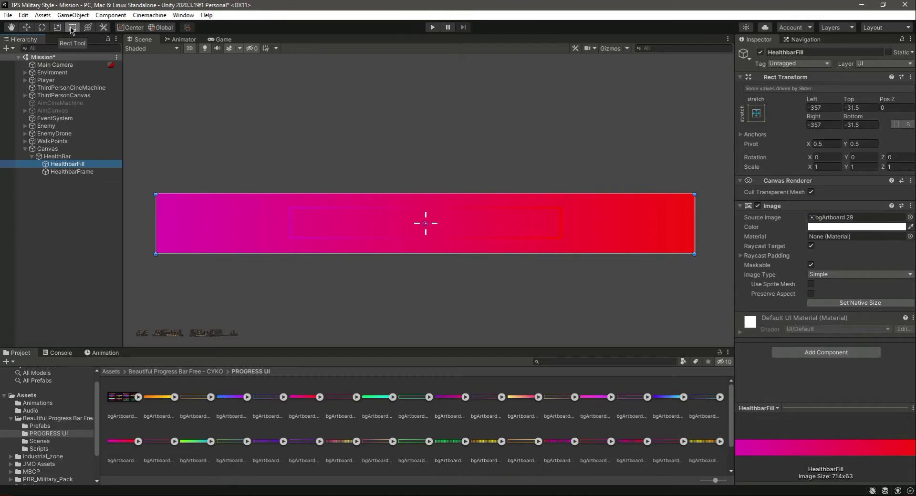
drag(527, 194, 533, 212)
drag(501, 253, 506, 236)
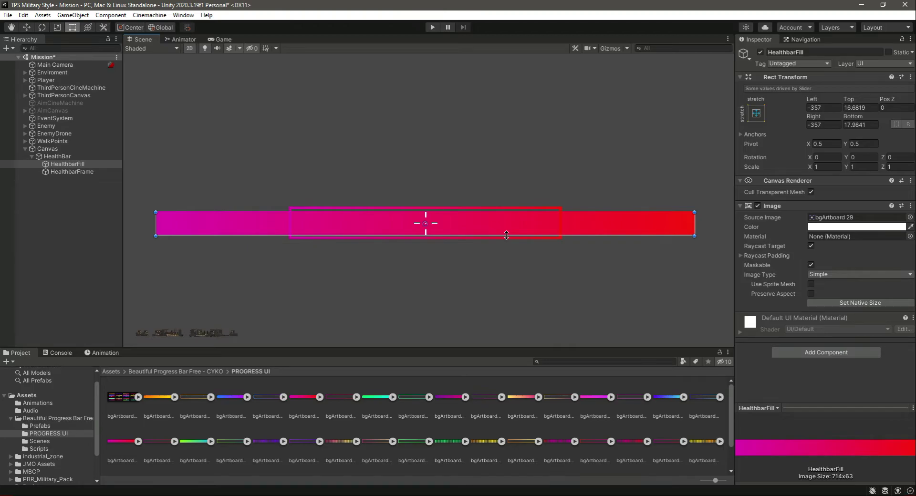
drag(695, 223, 557, 226)
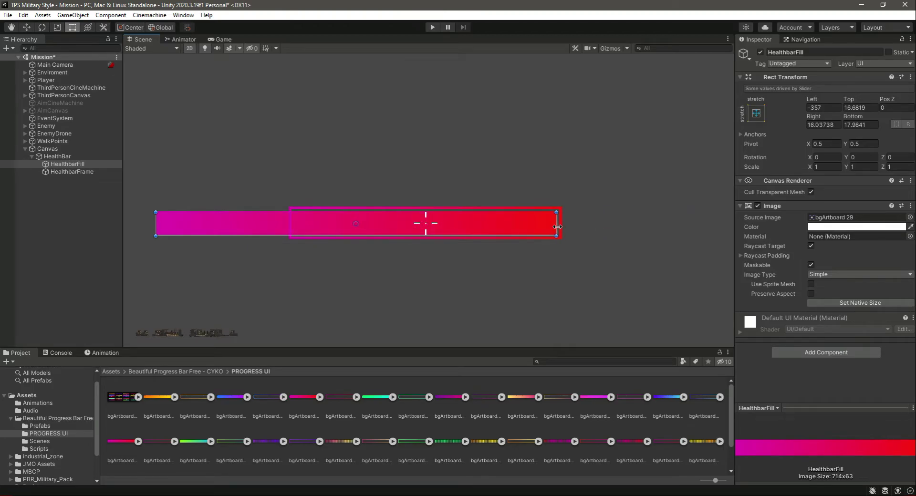
drag(156, 225, 292, 227)
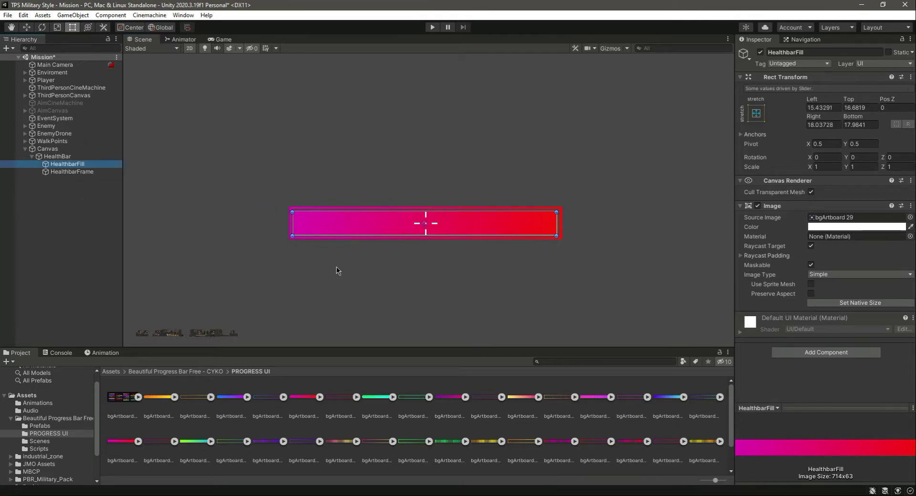
- Try setting HealthbarFill to its native size and undo the change
click(84, 190)
click(67, 164)
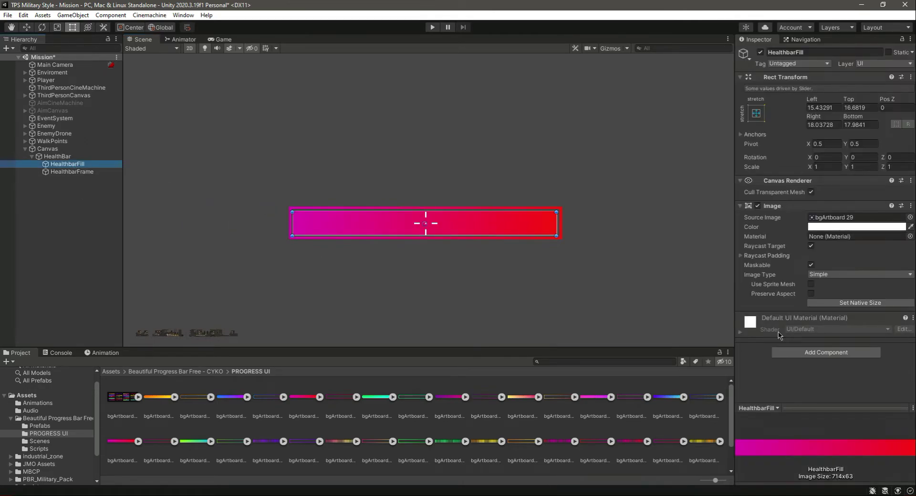
click(883, 302)
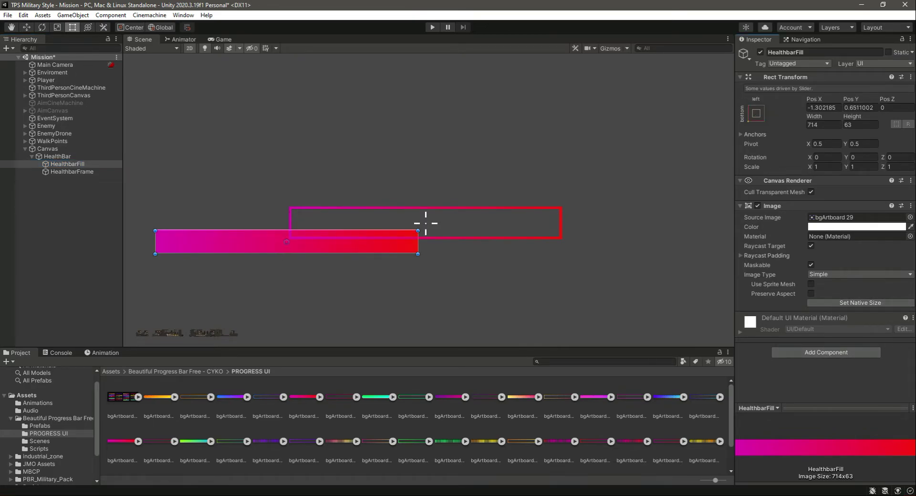
key(ctrl+z)
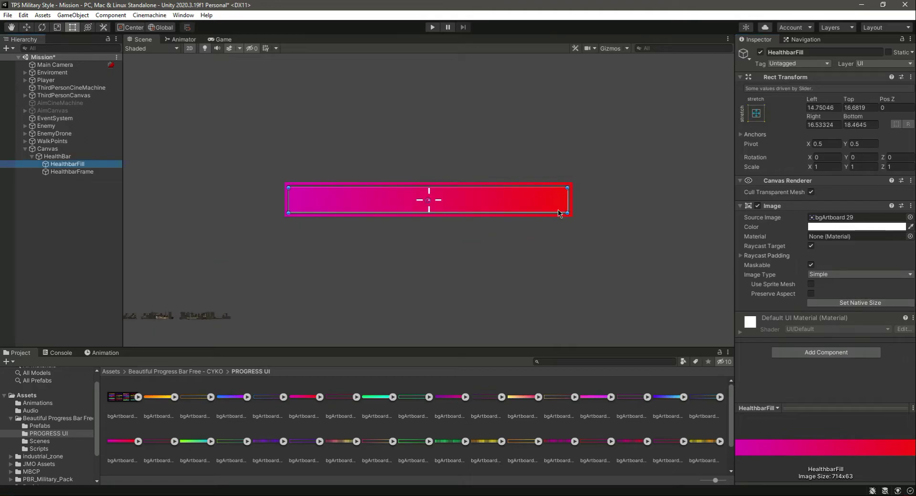
- Test HealthBar's slider at 0.5 in the Game and Scene views and return its value to 1
click(57, 157)
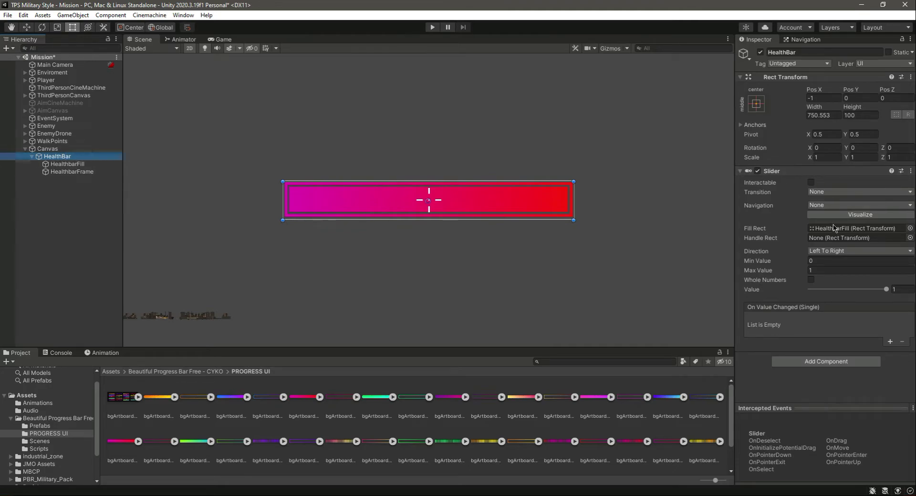
mouse_move(888, 292)
mouse_down()
mouse_move(801, 295)
mouse_move(906, 297)
mouse_move(773, 298)
mouse_move(898, 301)
mouse_move(848, 301)
mouse_up()
click(226, 40)
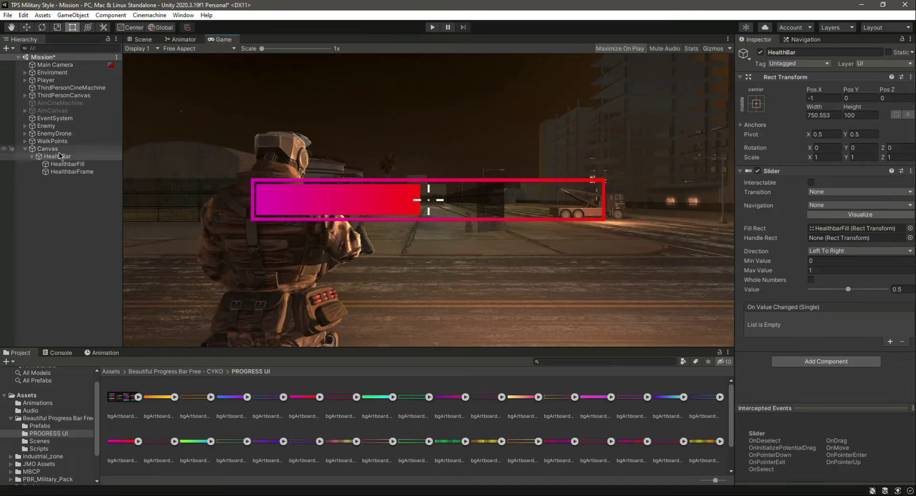
click(68, 165)
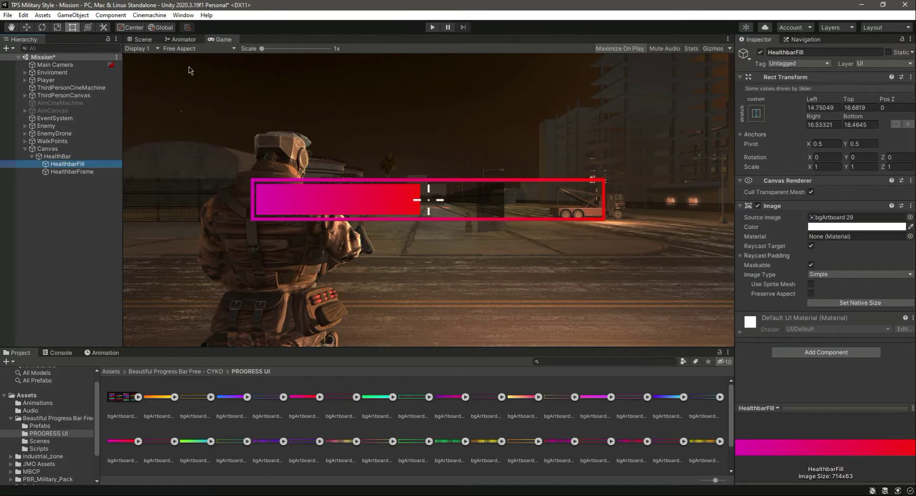
click(147, 39)
click(77, 165)
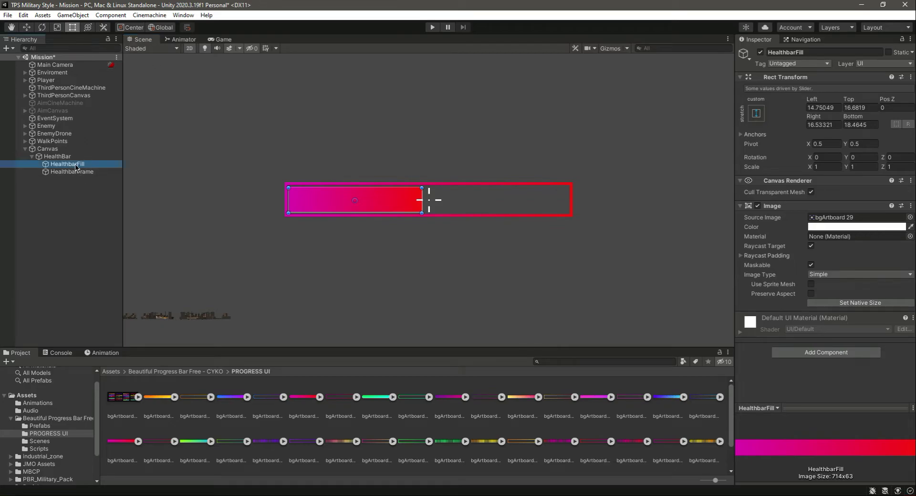
click(57, 157)
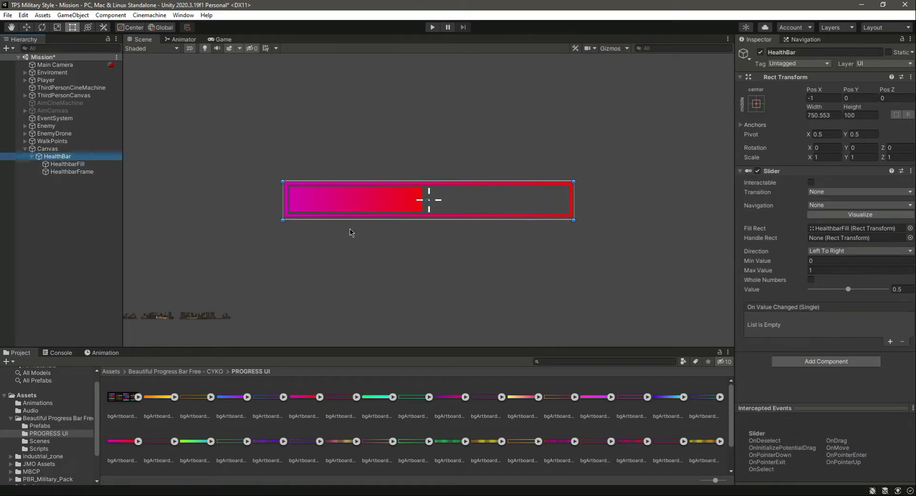
drag(848, 290, 887, 290)
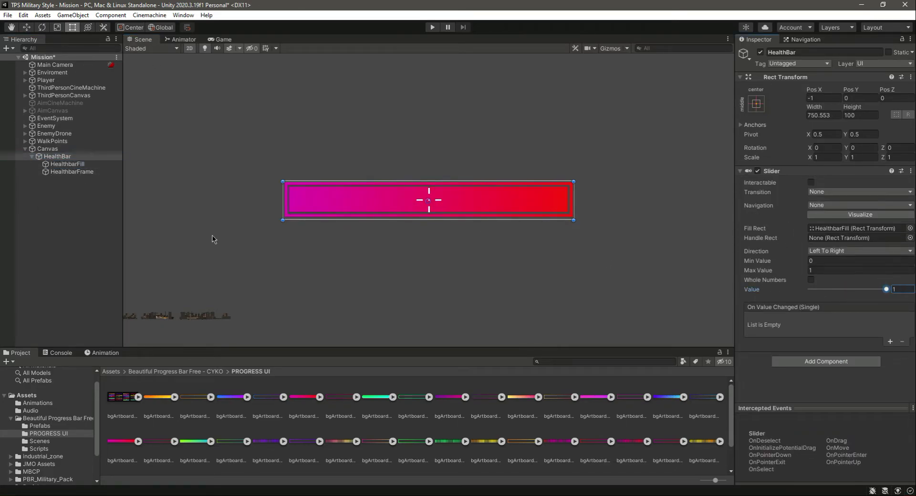
- Save the scene and open the project's Sprites folder
key(ctrl+s)
click(59, 164)
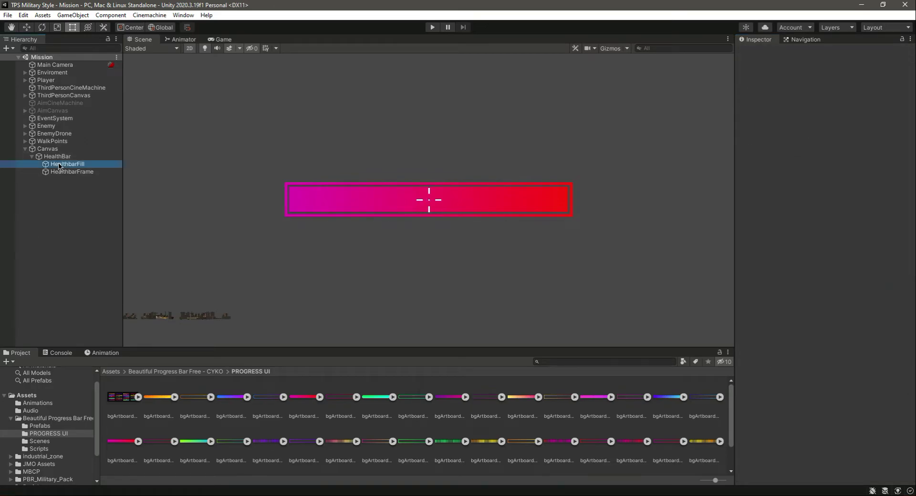
click(60, 158)
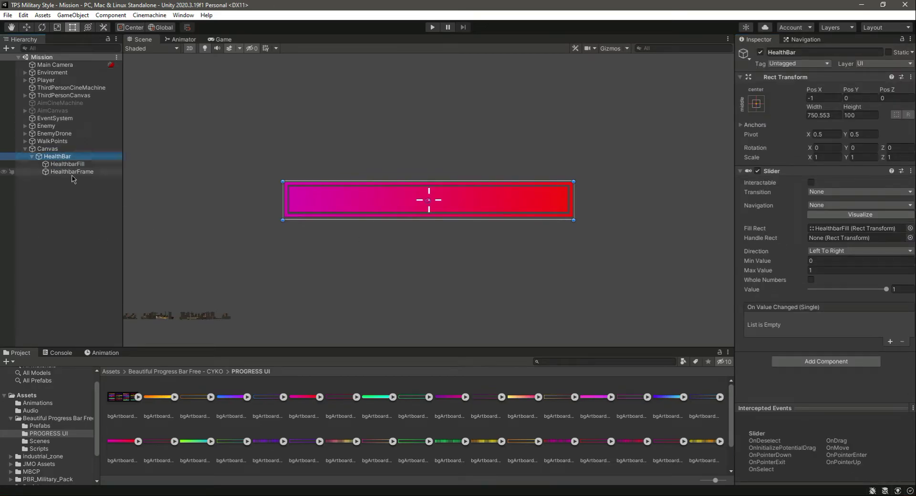
click(11, 419)
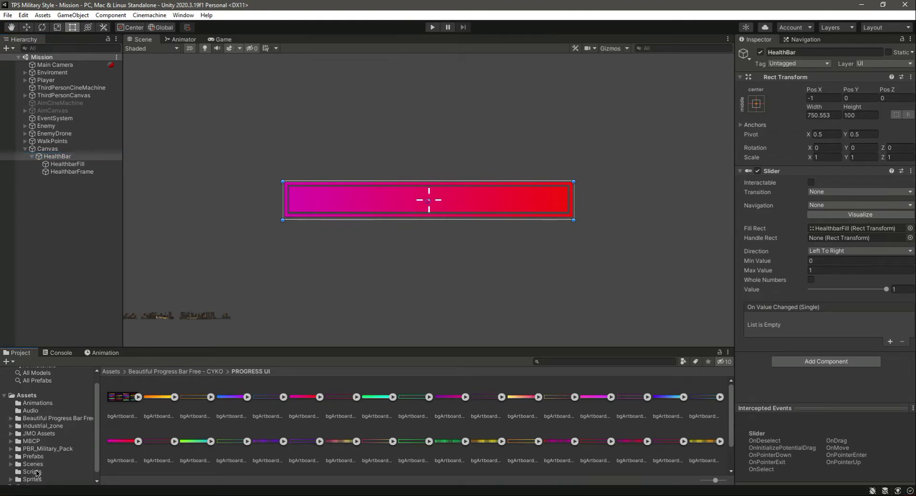
click(33, 480)
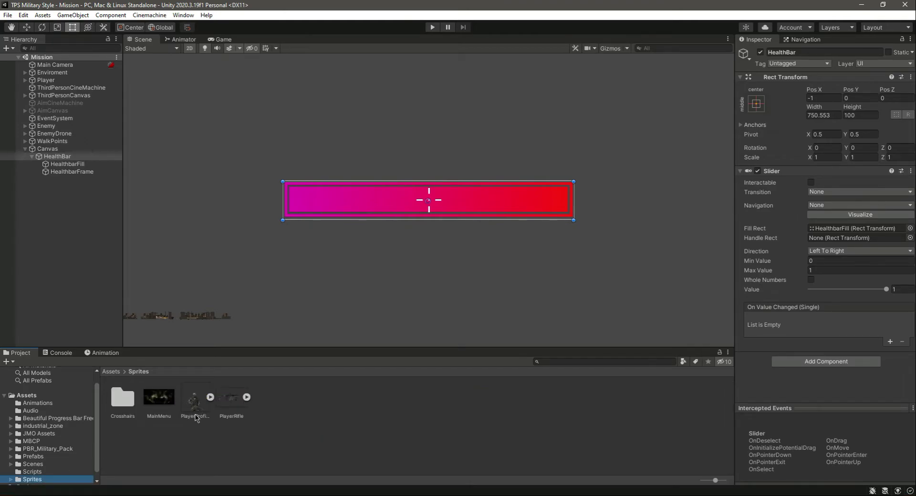
- Add a UI Image named ProfileProfile under HealthBar and assign the PlayerProfile sprite as its source image
right_click(59, 159)
mouse_move(93, 344)
click(181, 198)
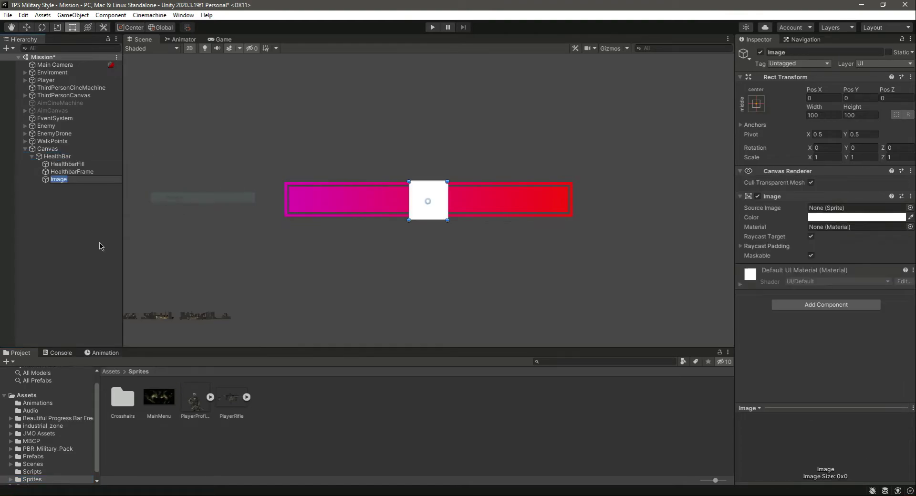
text(ProfileP)
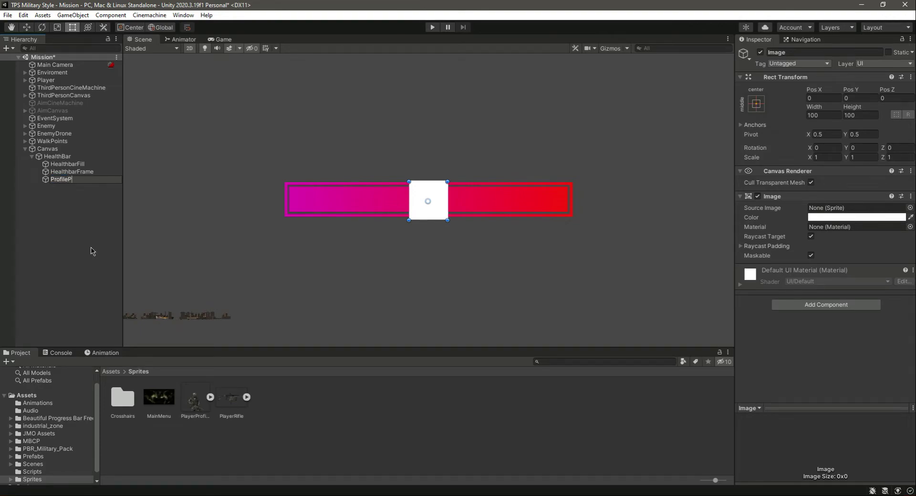
text(rofile)
key(Return)
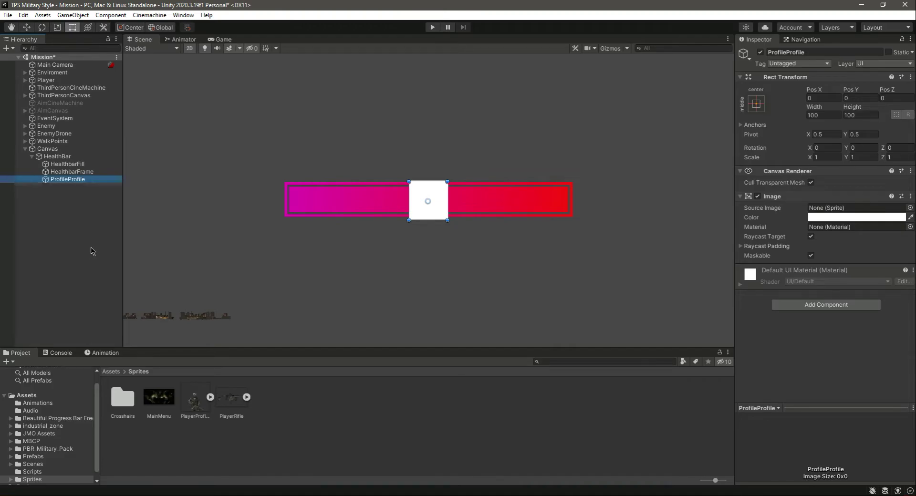
drag(194, 399, 840, 208)
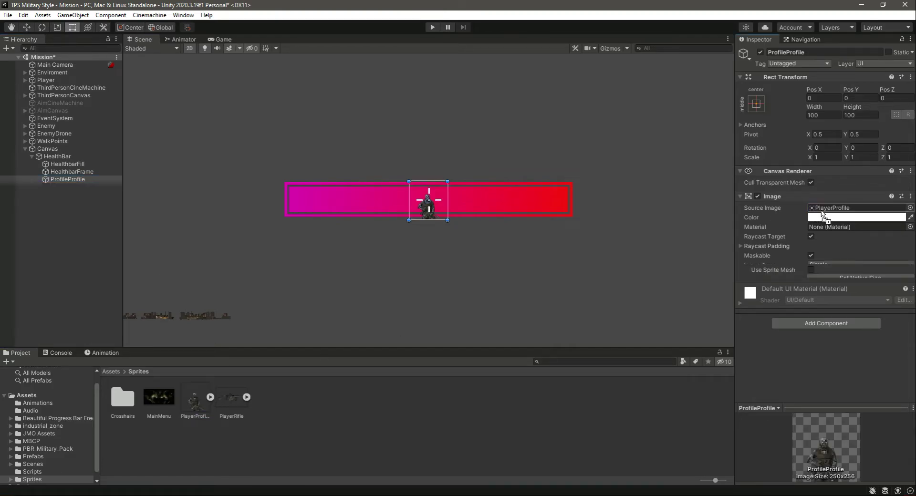
- Move ProfileProfile horizontally to the left end of the health bar, at Pos X -401
click(81, 180)
click(428, 200)
key(w)
drag(449, 201, 311, 177)
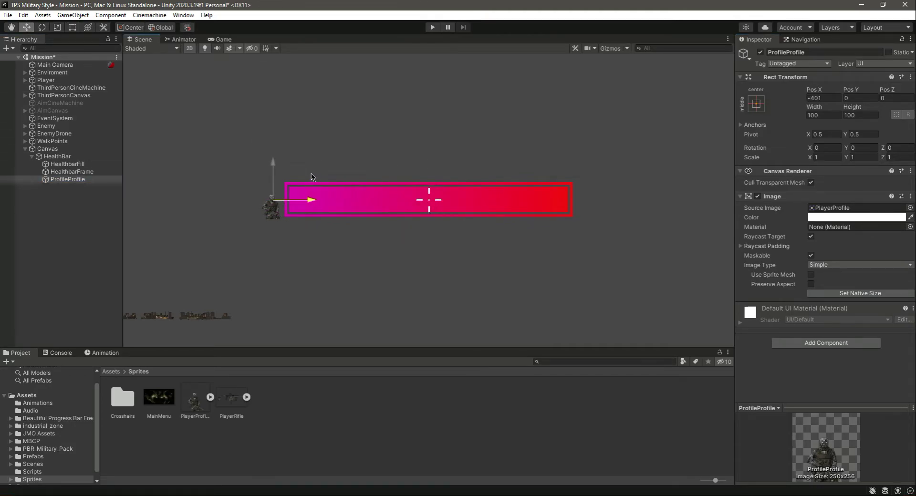
- Enlarge ProfileProfile with the Rect Tool to about 239 by 210, keeping it beside the bar's left end
click(72, 28)
drag(279, 183, 285, 161)
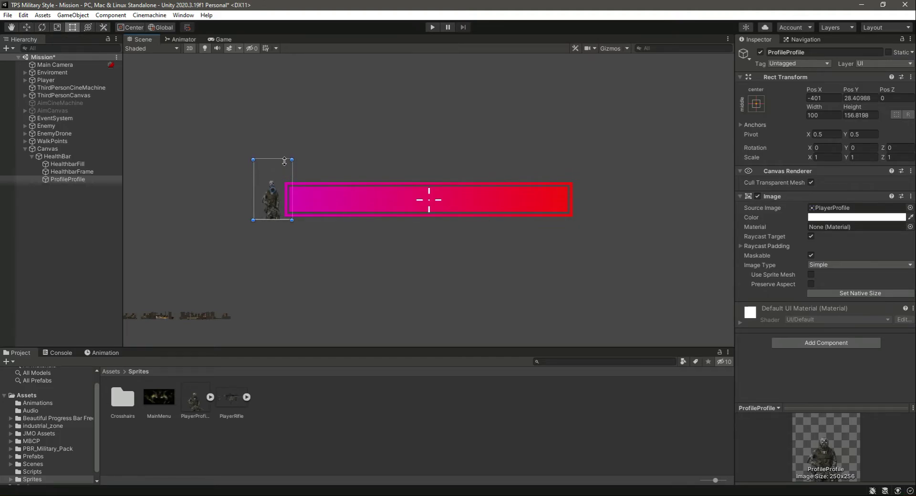
drag(253, 200, 229, 196)
drag(292, 202, 216, 191)
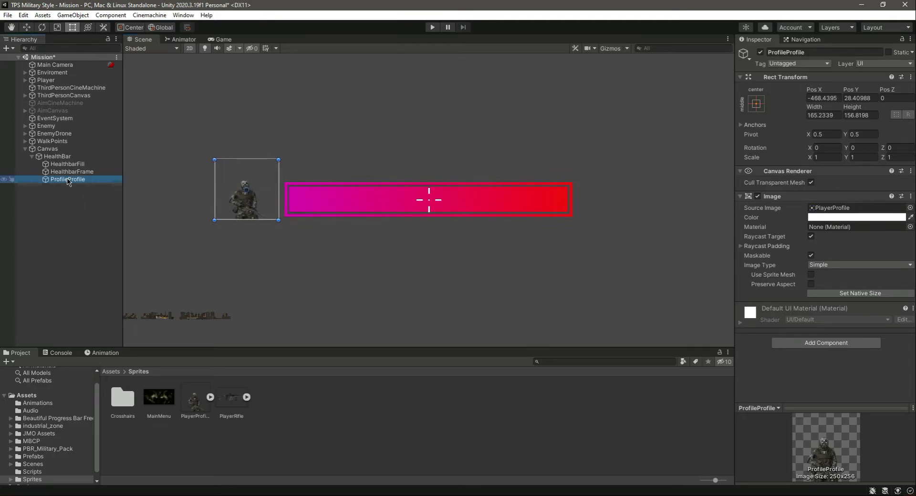
drag(278, 211, 281, 211)
drag(263, 161, 263, 139)
drag(214, 197, 188, 198)
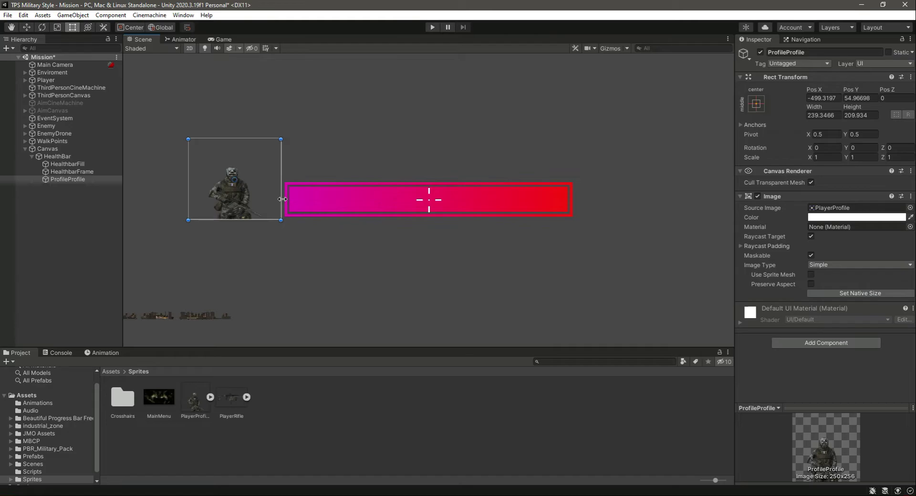
- Move ProfileProfile closer to the health bar, to Pos X -446, checking its placement in the Game view
click(220, 39)
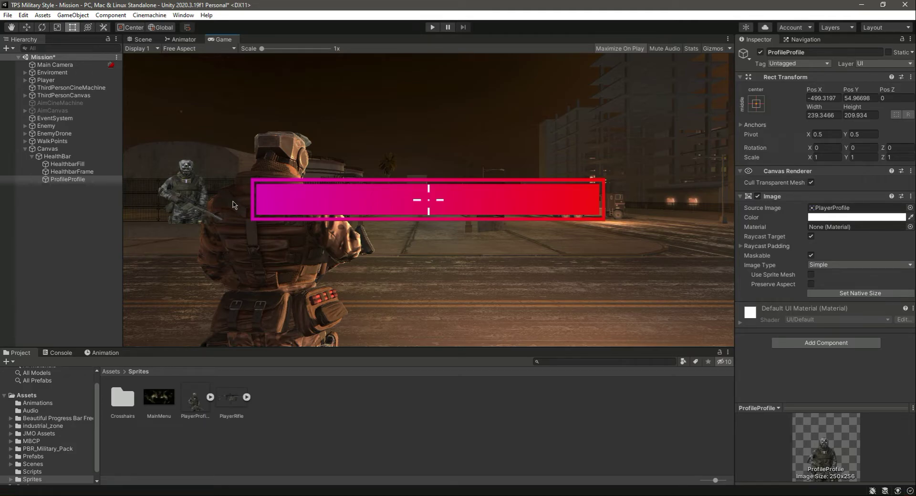
click(142, 39)
click(26, 28)
drag(268, 180, 293, 184)
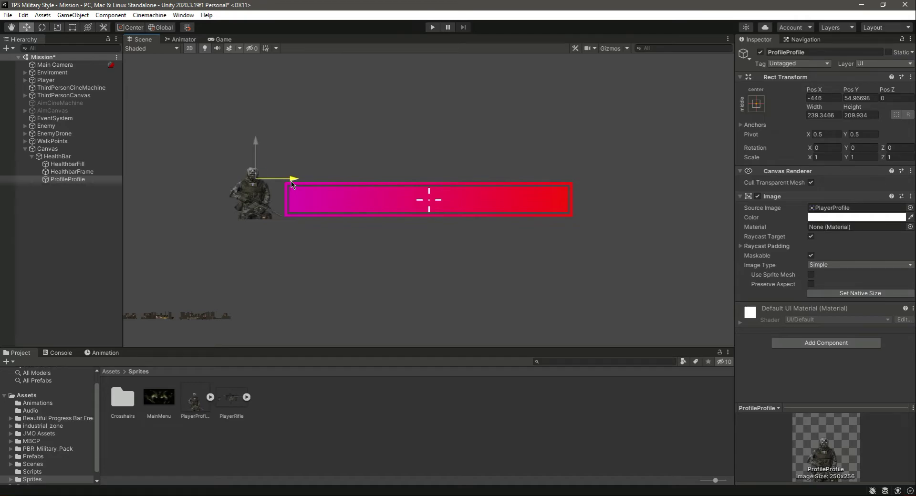
click(221, 39)
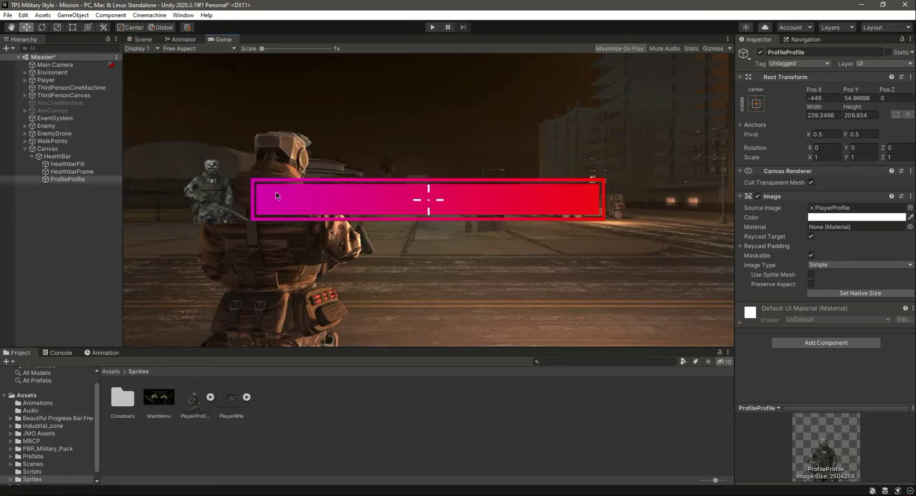
click(139, 40)
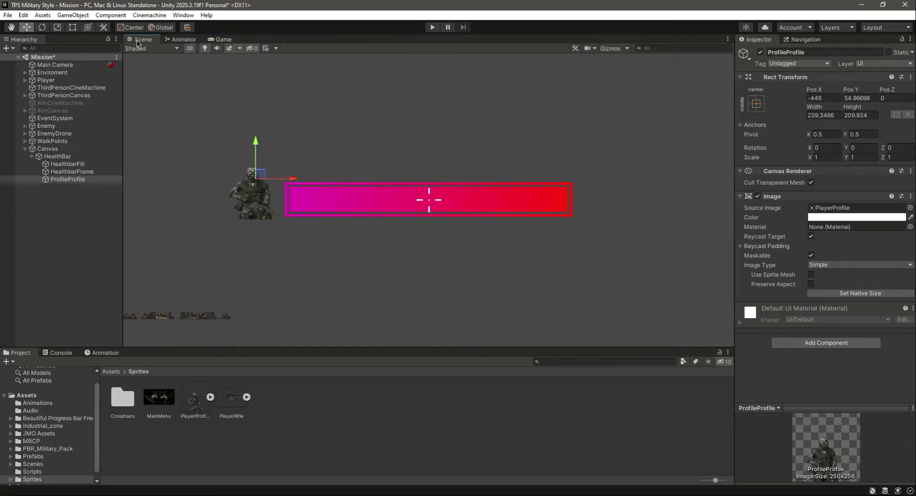
- Test HealthBar's slider at 0 in the Game view and return its value to 1
click(79, 157)
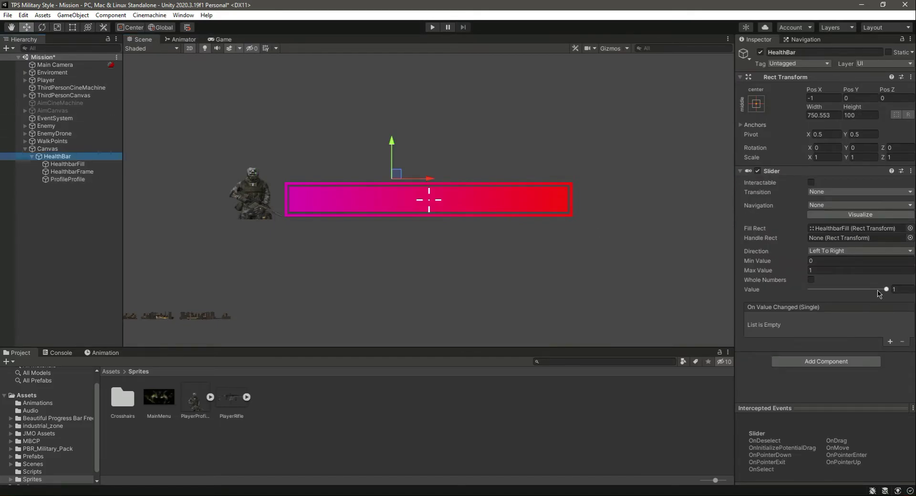
drag(886, 290, 803, 288)
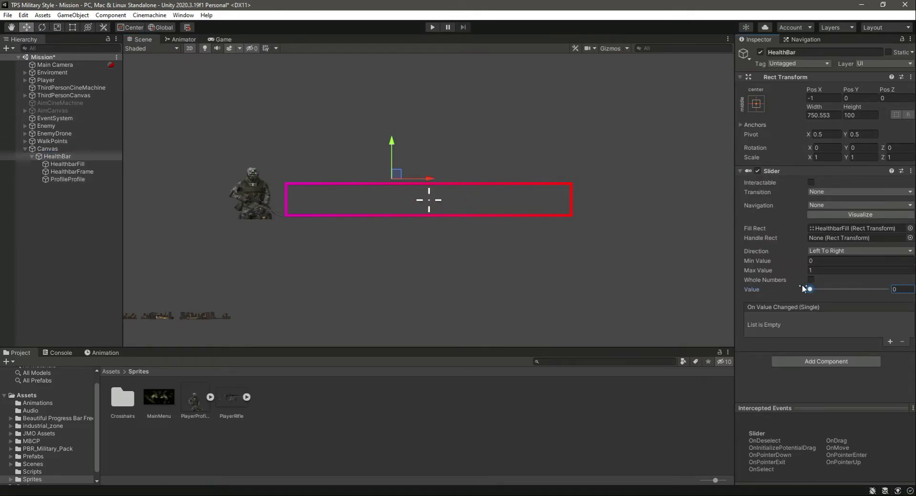
click(224, 40)
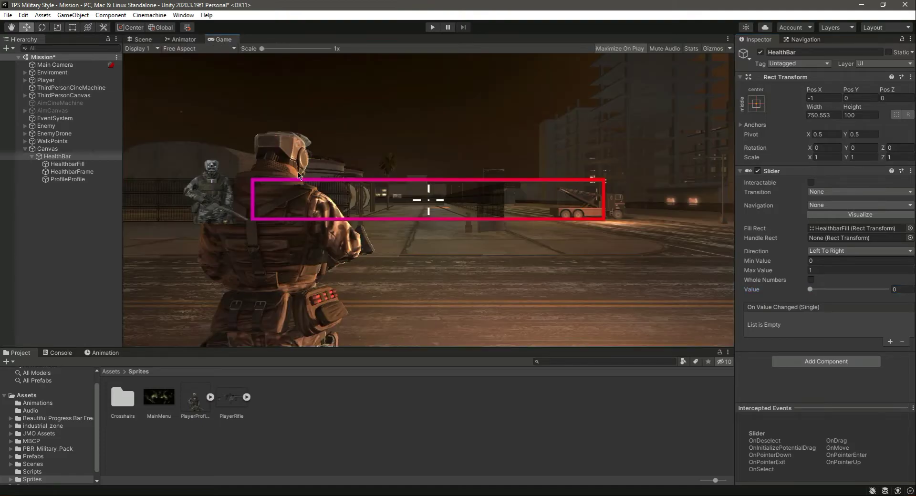
click(140, 40)
click(72, 159)
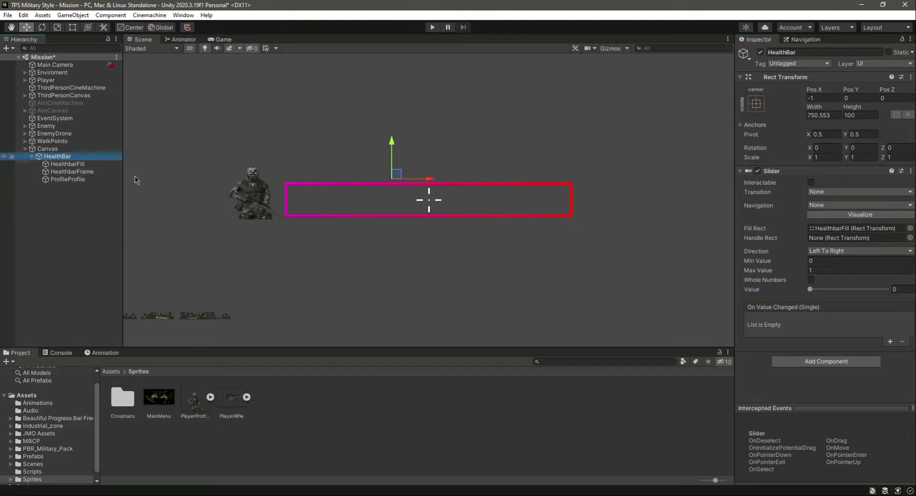
drag(811, 289, 905, 297)
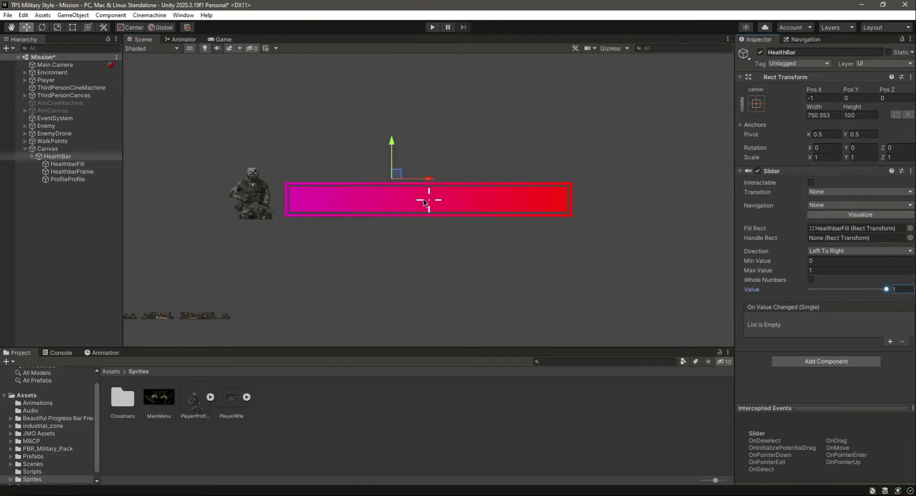
- Save the Mission scene and check the health bar's appearance in the Game view
key(ctrl+s)
click(43, 225)
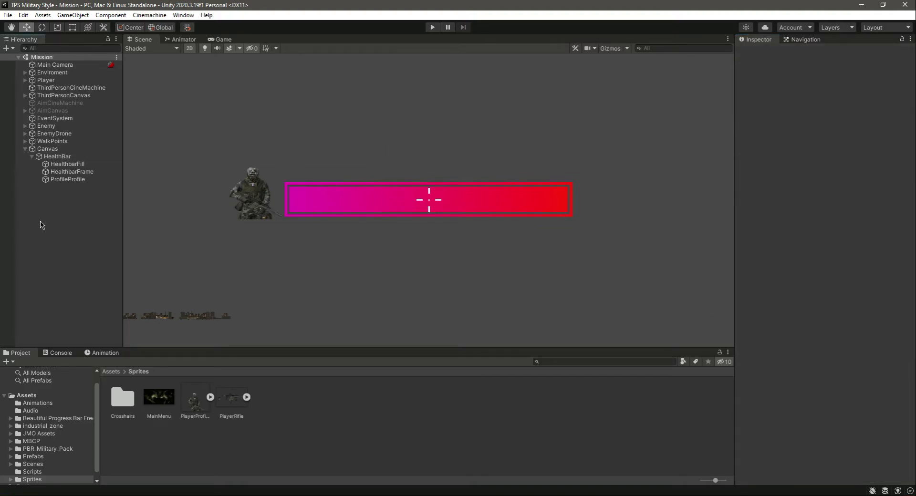
click(224, 40)
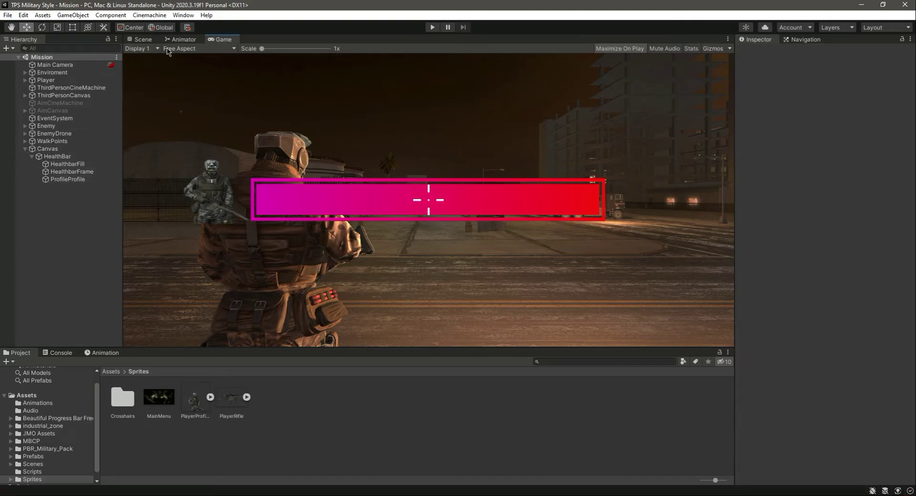
click(142, 39)
- Set HealthbarFrame's anchors to stretch in both directions and fit the frame to HealthBar's full rectangle
key(t)
click(87, 174)
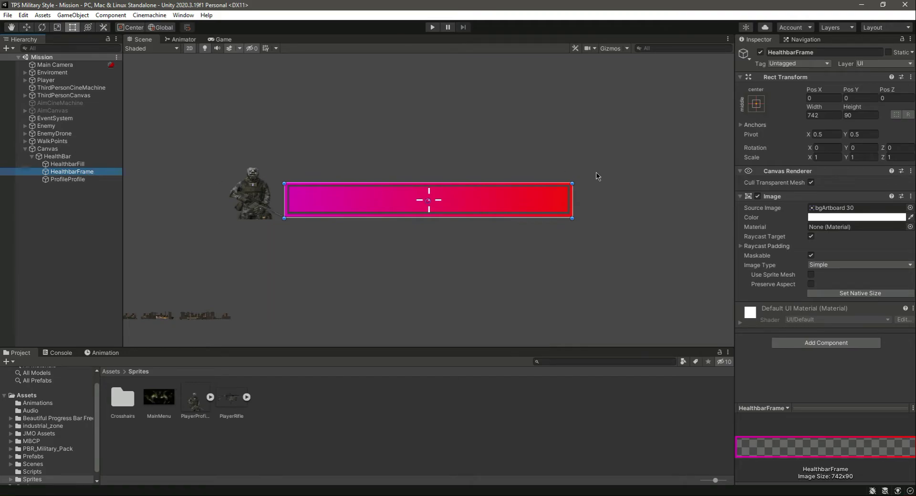
click(756, 105)
click(858, 247)
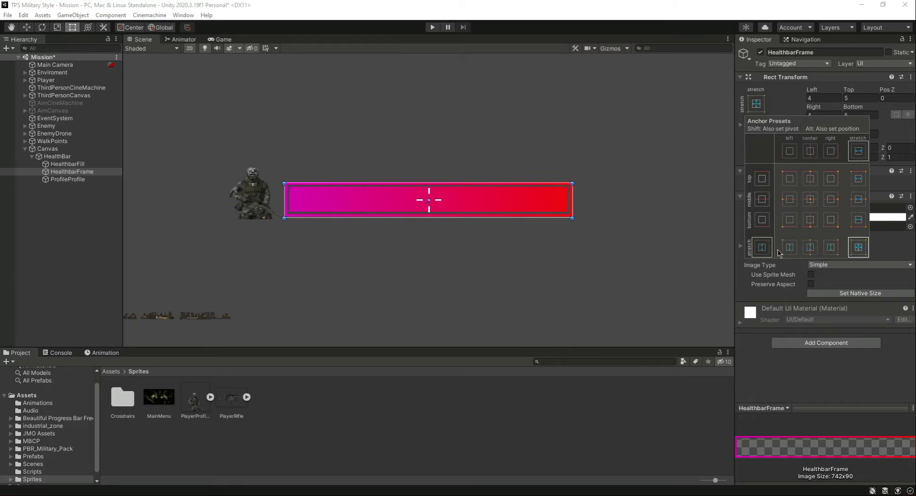
key(alt)
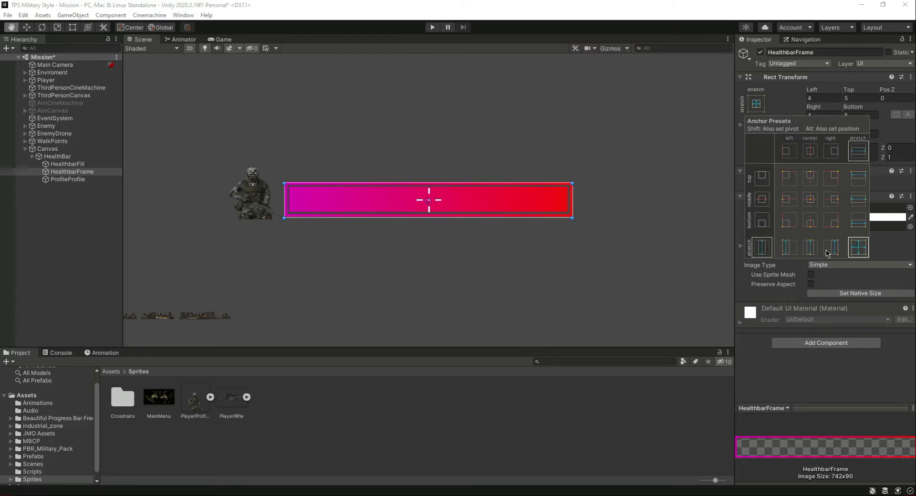
key(alt)
alt+click(859, 251)
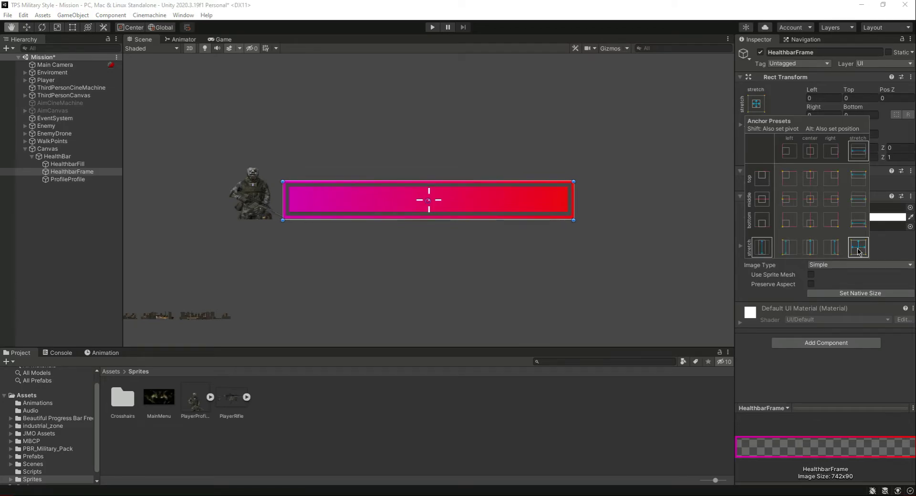
click(61, 215)
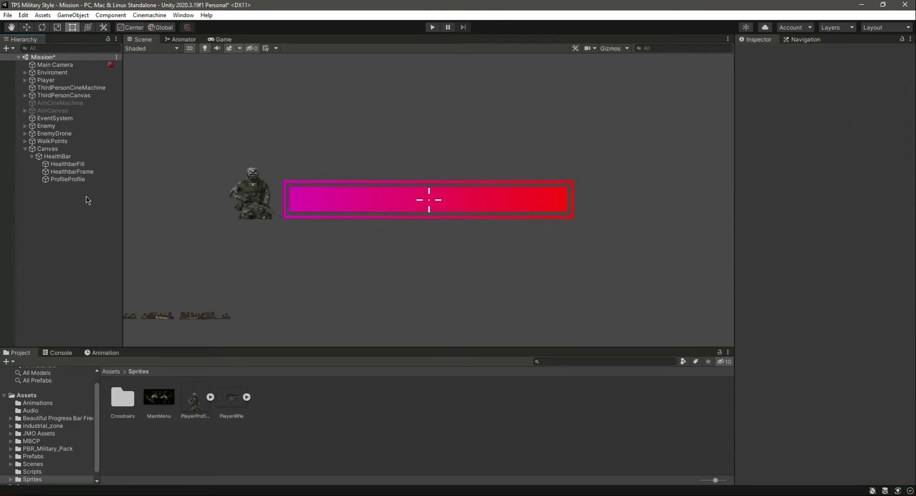
- Try narrowing HealthBar from its right edge with the Rect Tool to a width of about 739
click(57, 156)
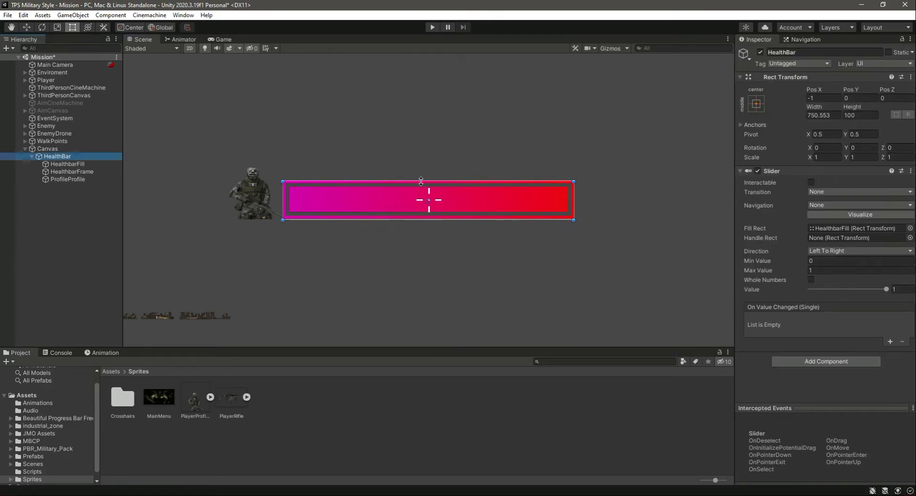
mouse_move(575, 208)
mouse_down()
mouse_move(646, 200)
mouse_move(480, 197)
mouse_move(650, 196)
mouse_move(568, 191)
mouse_up()
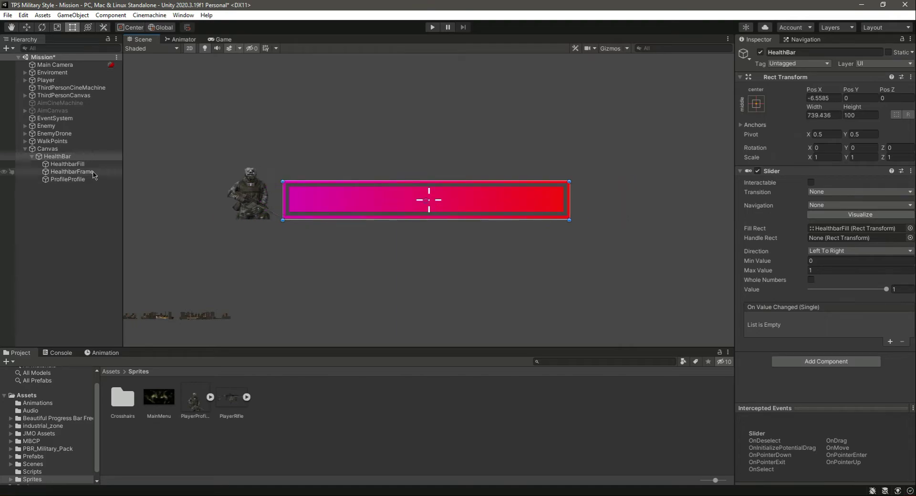
- Save the scene and check the stretched HealthbarFrame in the Game view
key(ctrl+s)
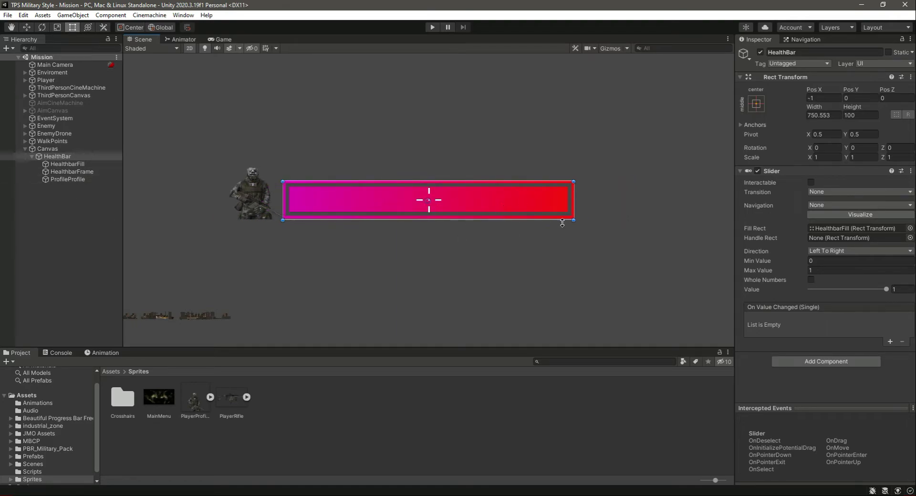
click(210, 41)
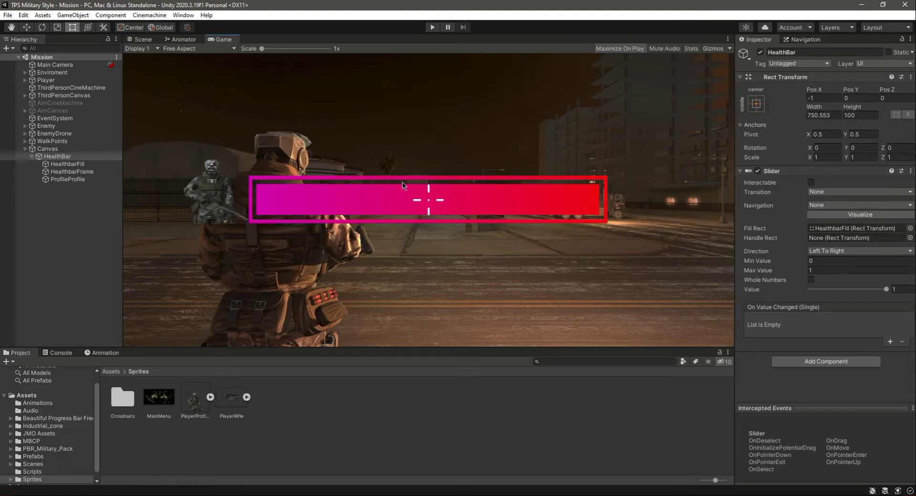
click(143, 39)
click(83, 207)
click(72, 172)
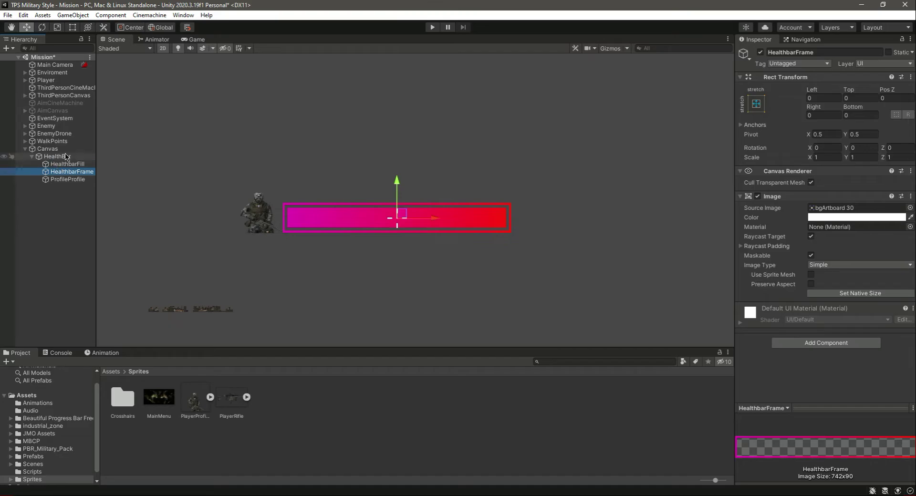
click(194, 40)
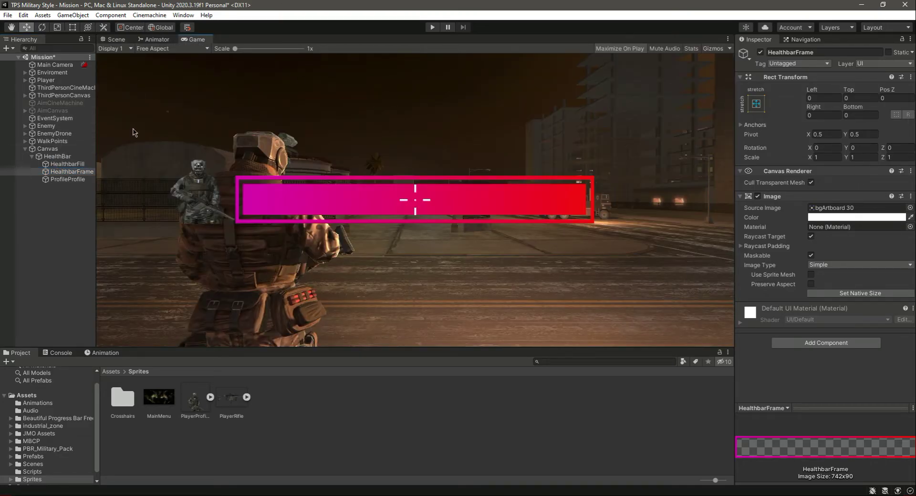
click(113, 39)
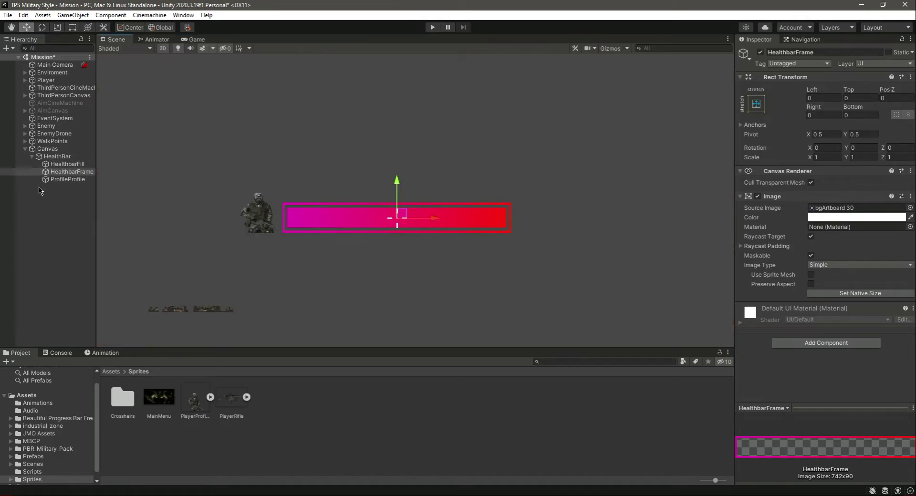
- Move HealthBar toward the Canvas's top-left corner, to Pos X -135 and Pos Y 192, using the Canvas outline as reference
click(32, 157)
click(53, 157)
click(47, 149)
click(74, 28)
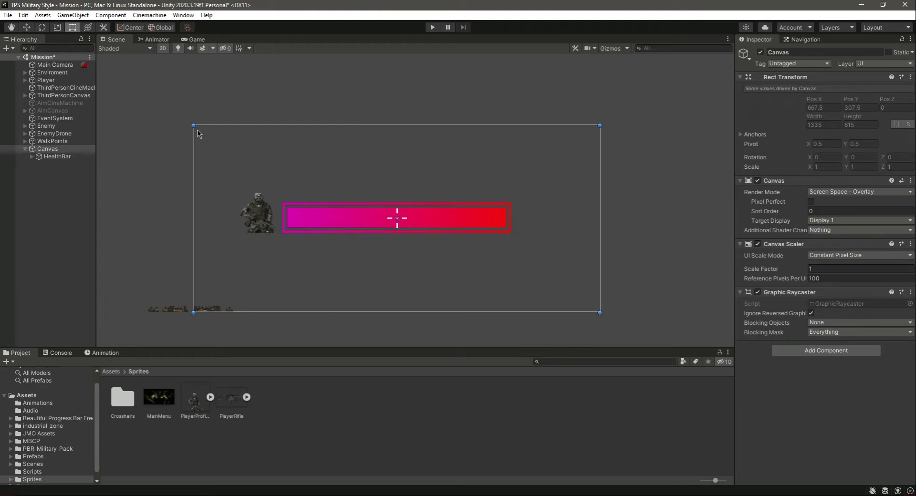
click(54, 158)
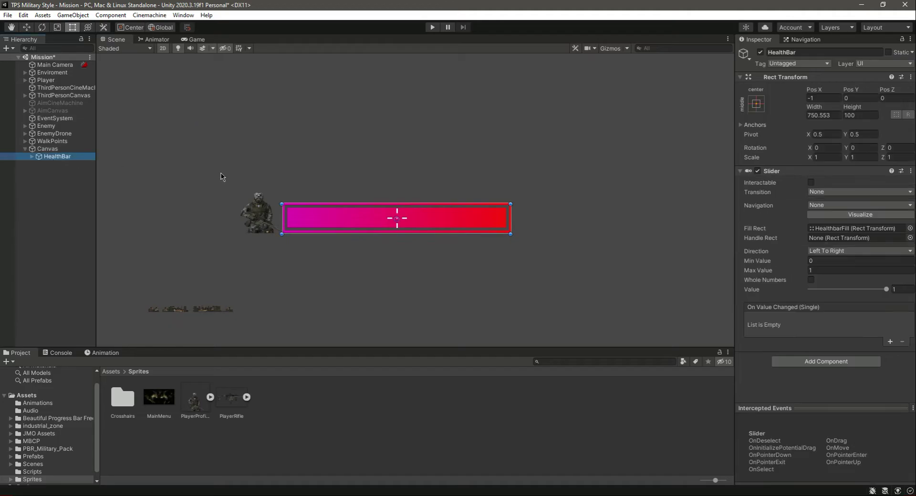
click(27, 27)
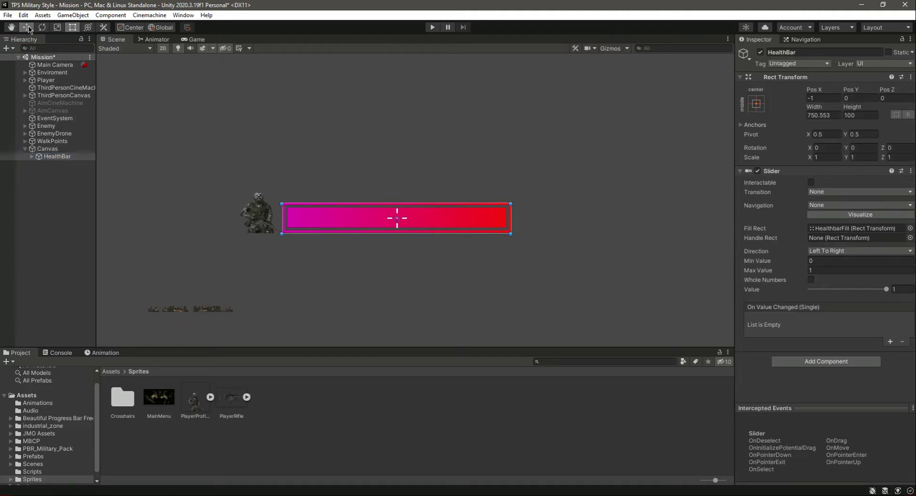
drag(369, 160, 368, 102)
drag(406, 144, 366, 140)
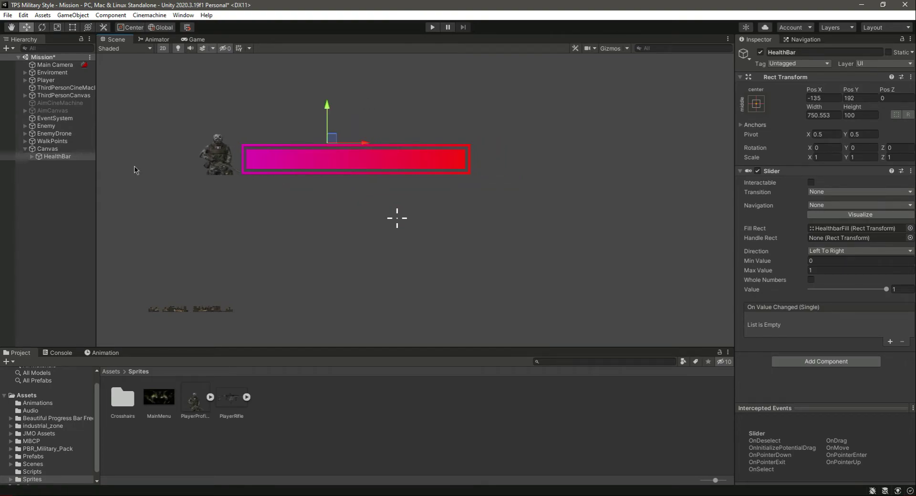
- Compare HealthBar with the Canvas bounds and nudge it closer to the corner, to Pos X -143 and Pos Y 197
click(48, 149)
click(72, 28)
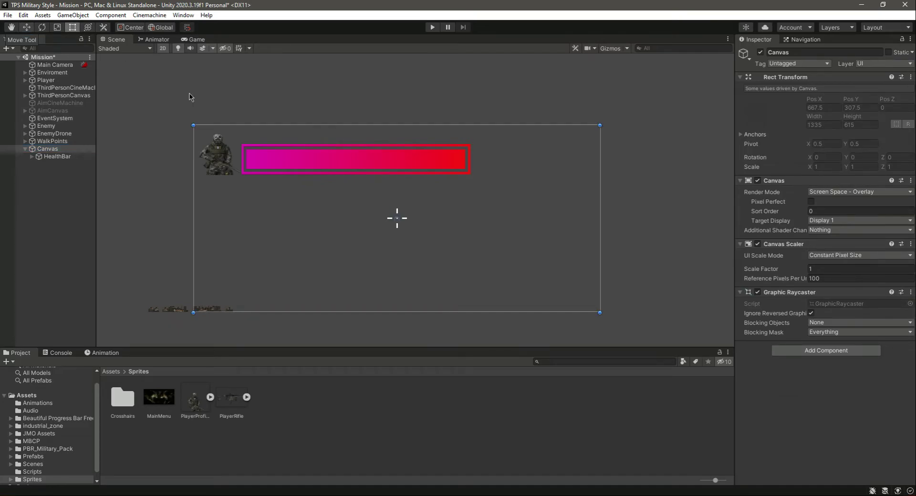
click(56, 156)
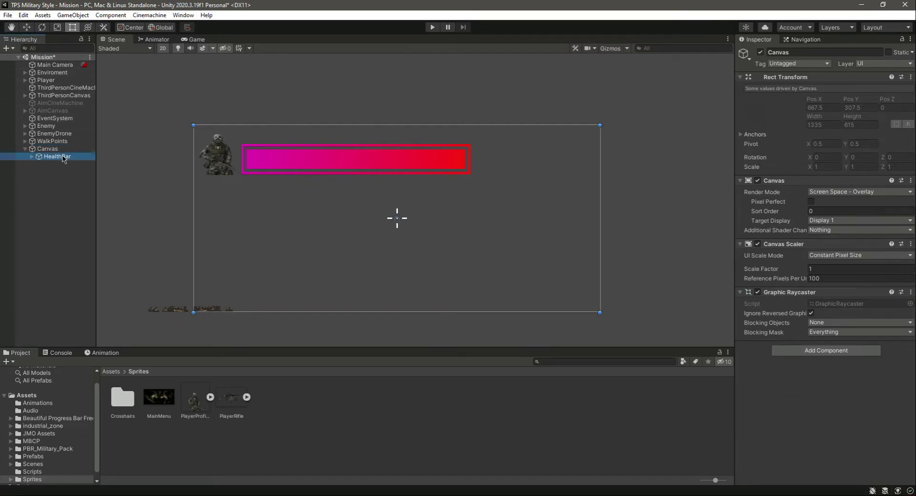
click(28, 27)
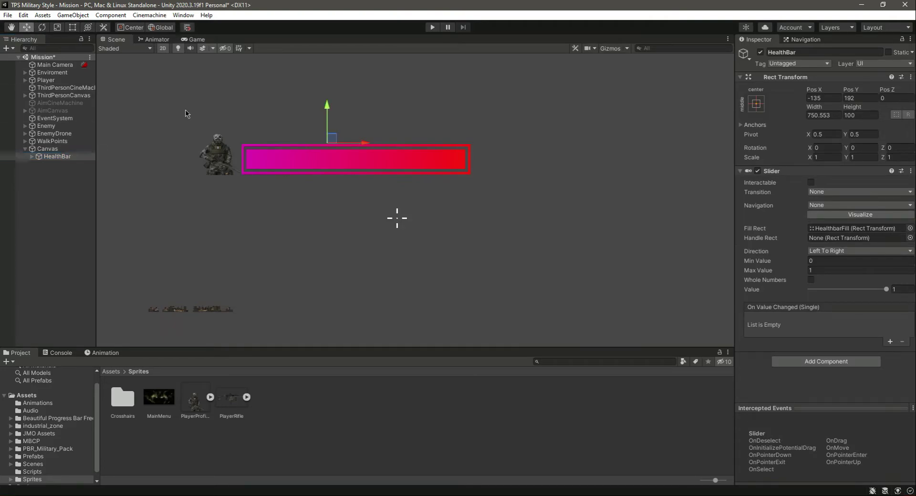
drag(368, 148, 365, 147)
drag(327, 109, 326, 108)
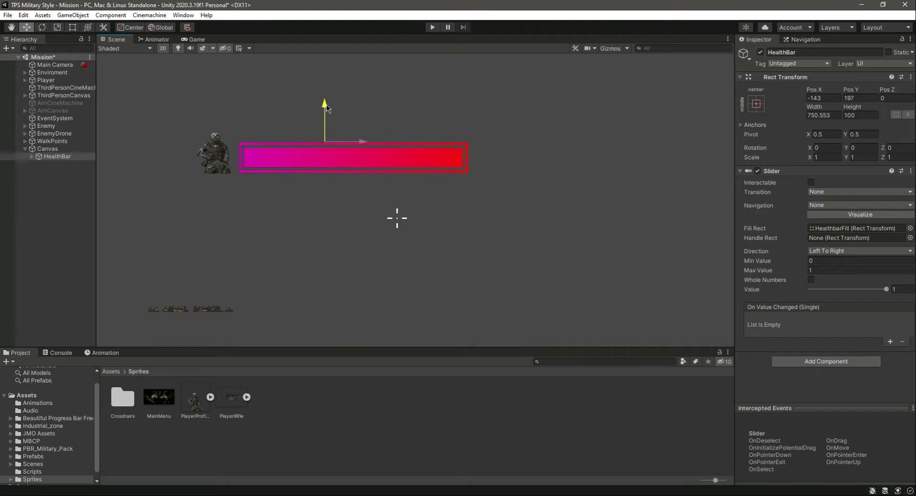
- Recheck the Canvas bounds, raise HealthBar to Pos Y 200 and save the scene
click(48, 140)
click(48, 148)
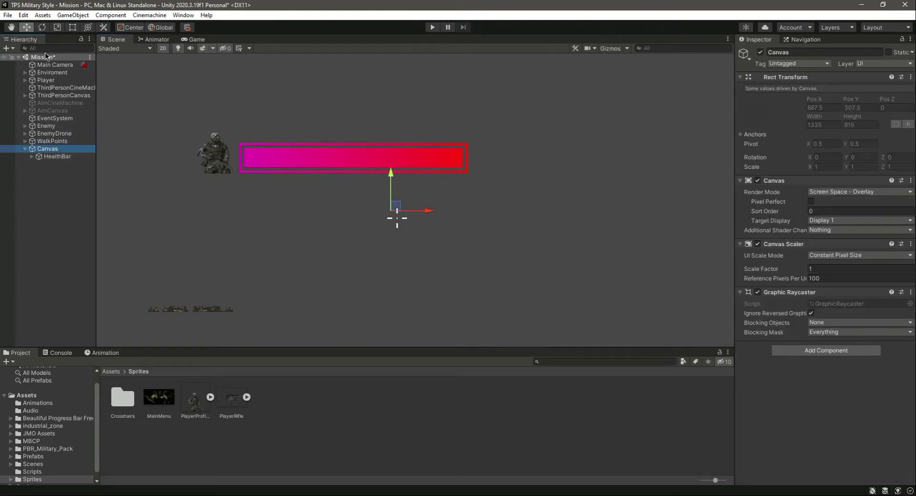
click(73, 27)
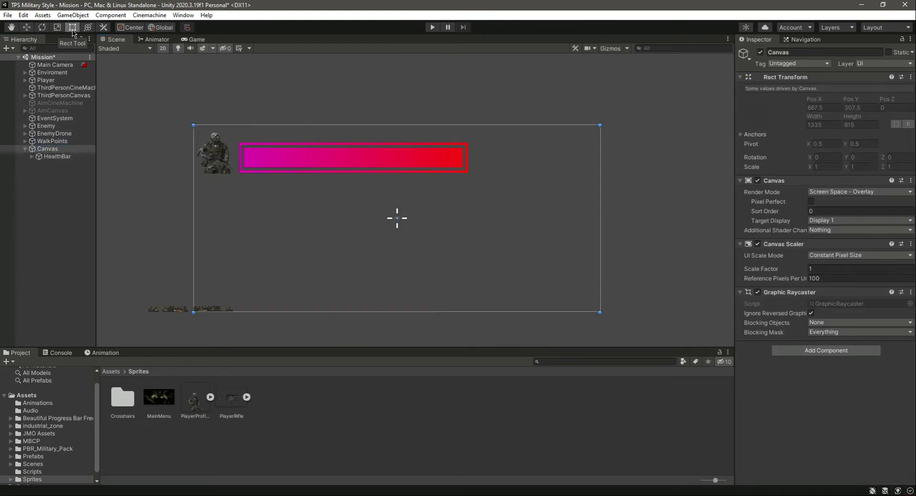
click(58, 157)
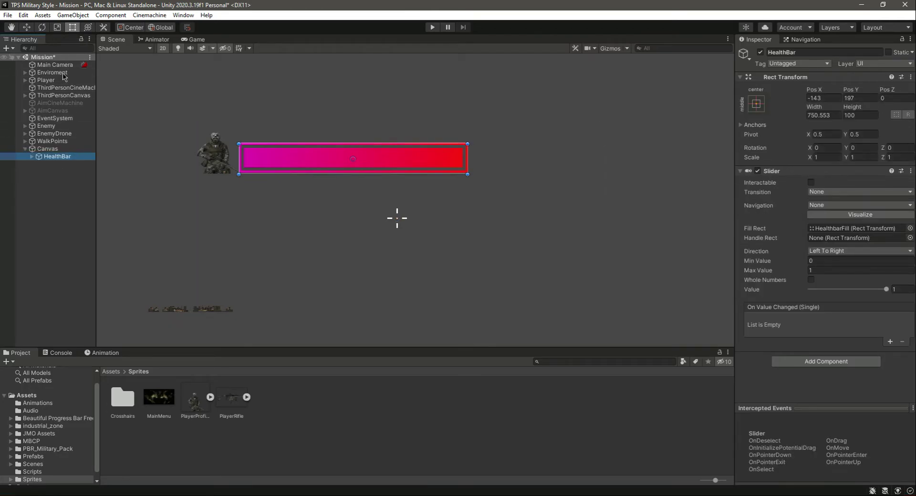
click(27, 27)
drag(324, 106, 325, 105)
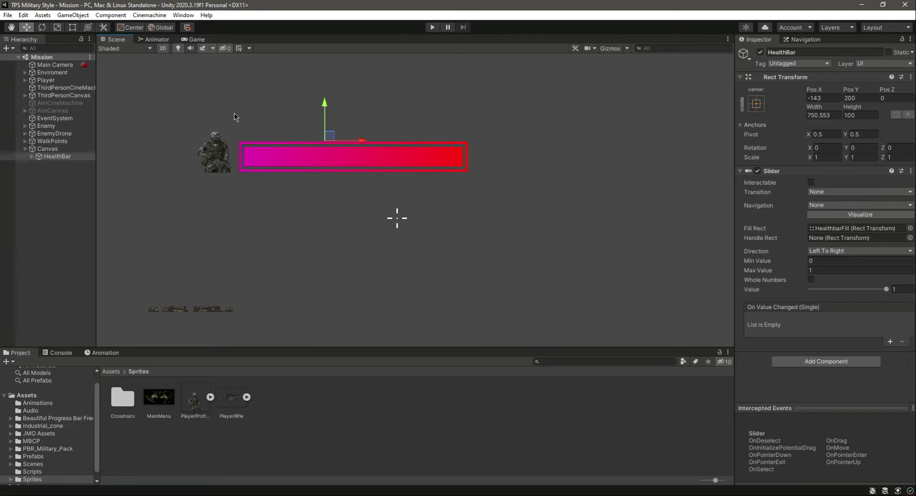
- Check HealthBar's placement in the Game view and in a short full-size play test
click(196, 40)
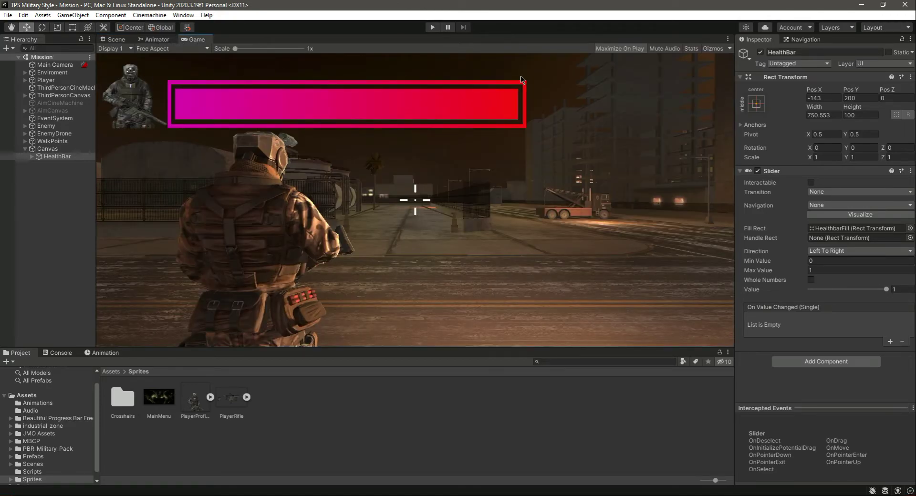
click(433, 28)
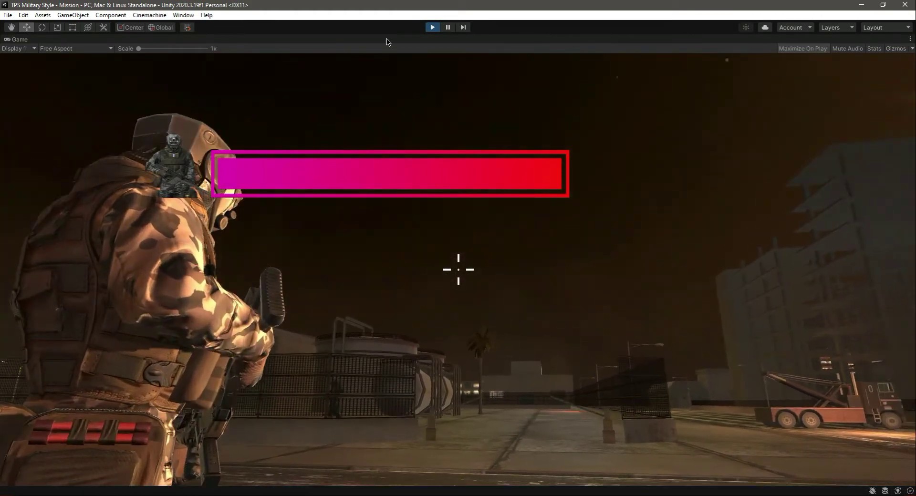
key(ctrl+p)
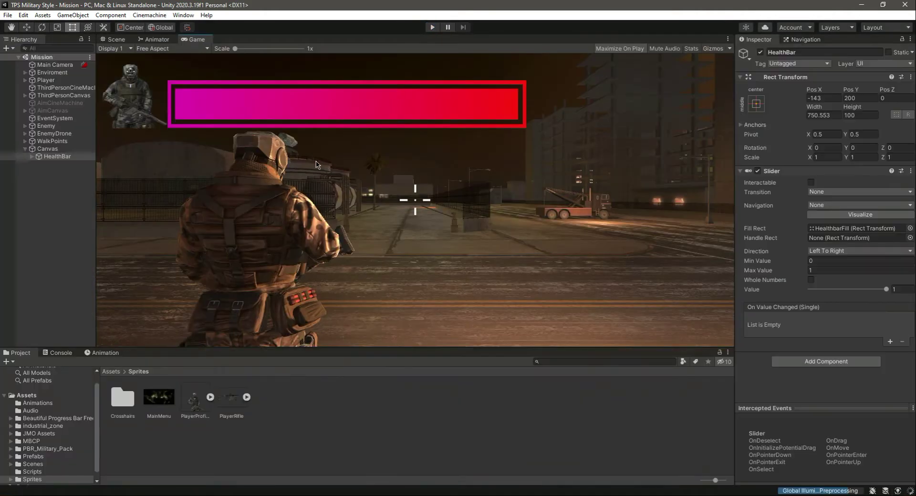
- Anchor HealthBar to the Canvas's top left, snap its position to that corner, and save the scene
click(56, 156)
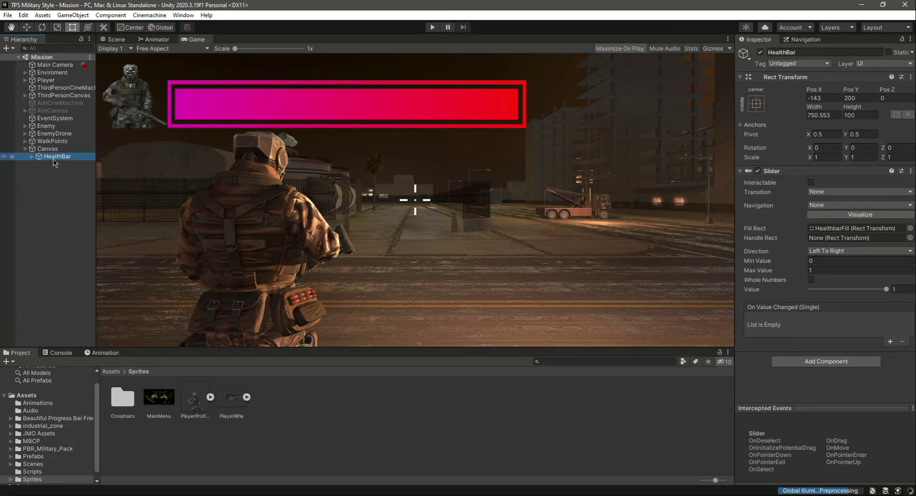
click(757, 103)
click(790, 179)
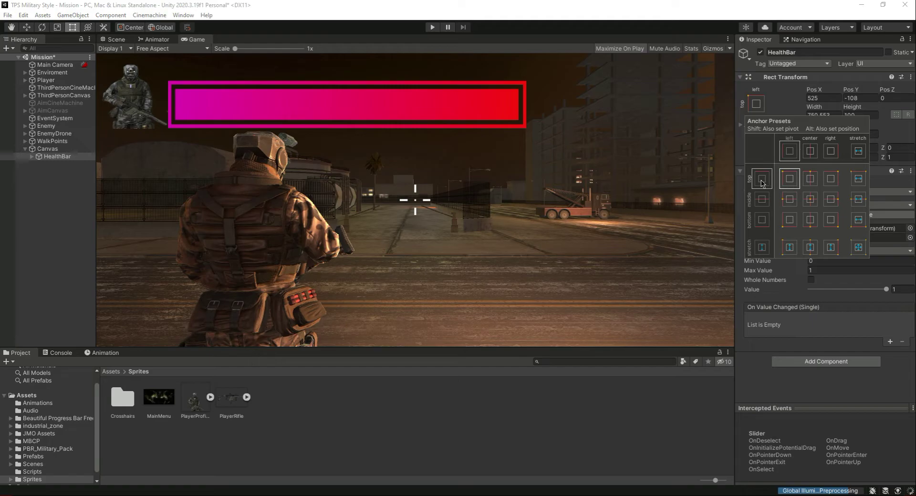
alt+click(789, 178)
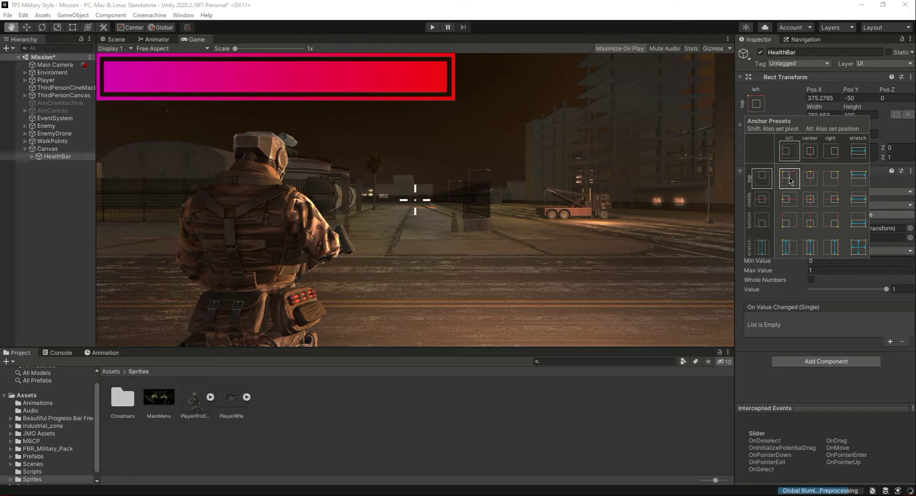
click(14, 235)
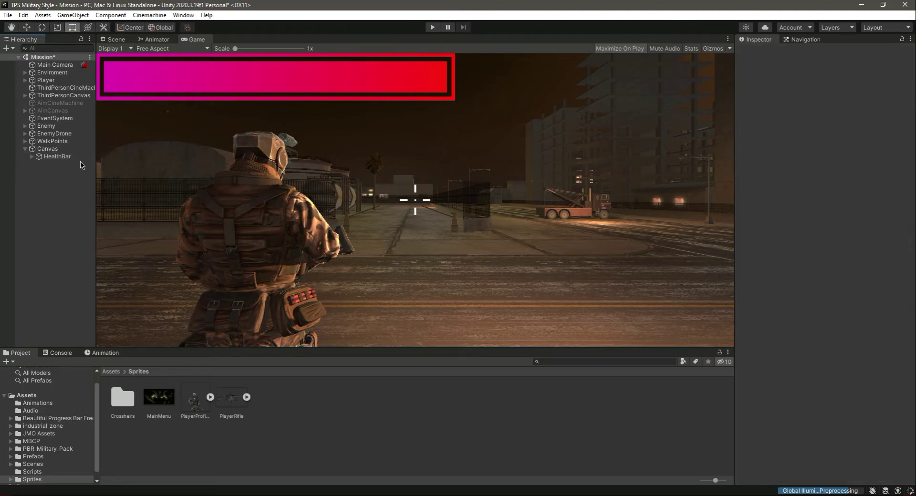
key(ctrl+s)
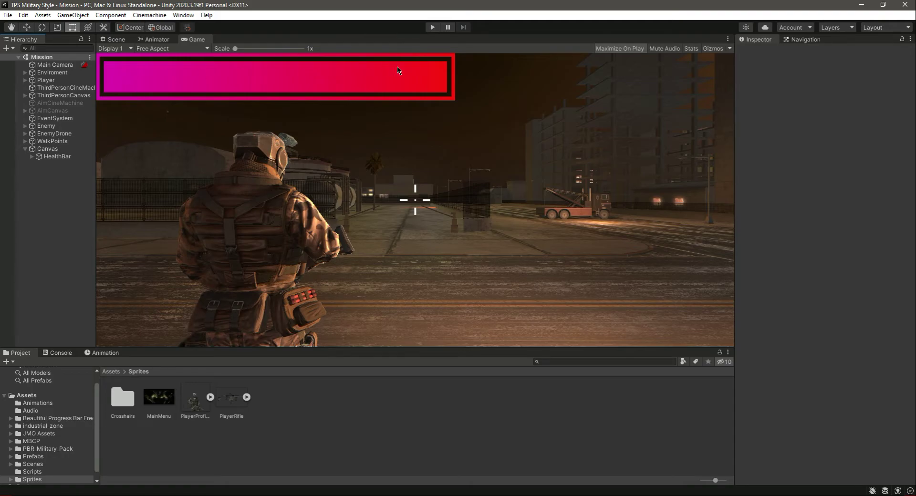
mouse_move(96, 180)
mouse_down()
mouse_move(435, 175)
mouse_move(109, 174)
mouse_up()
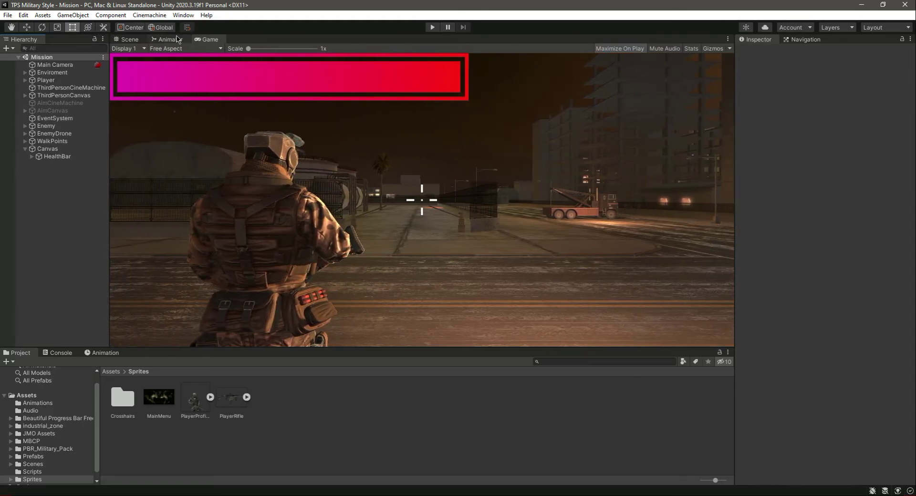
- Re-anchor HealthBar to the Canvas's middle center and place it near the upper-left corner at Pos X -139 and Pos Y 220
click(58, 156)
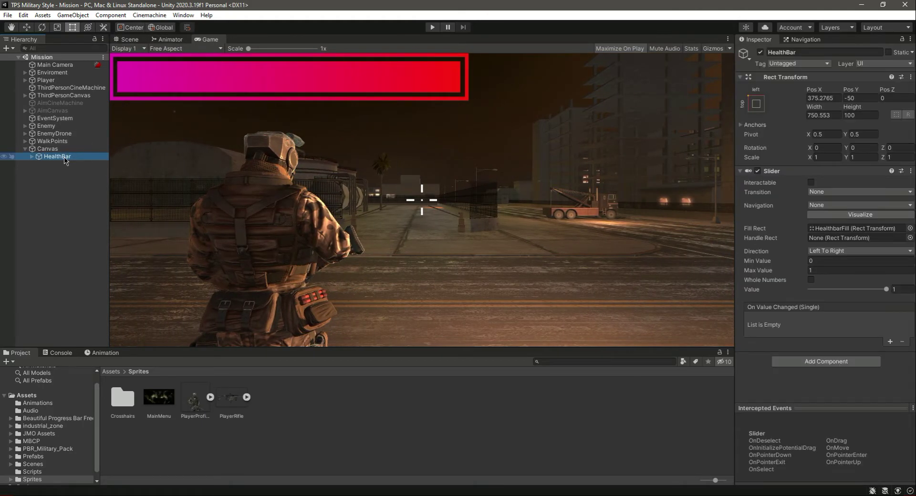
click(757, 103)
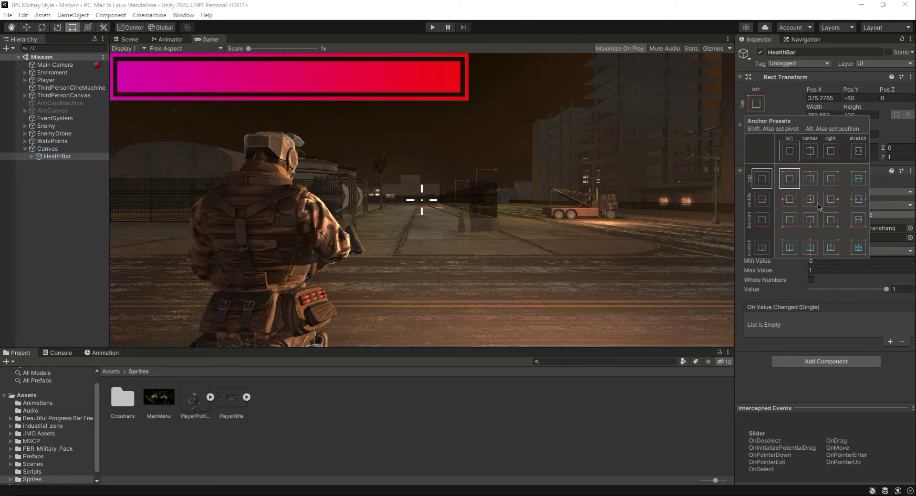
alt+click(810, 199)
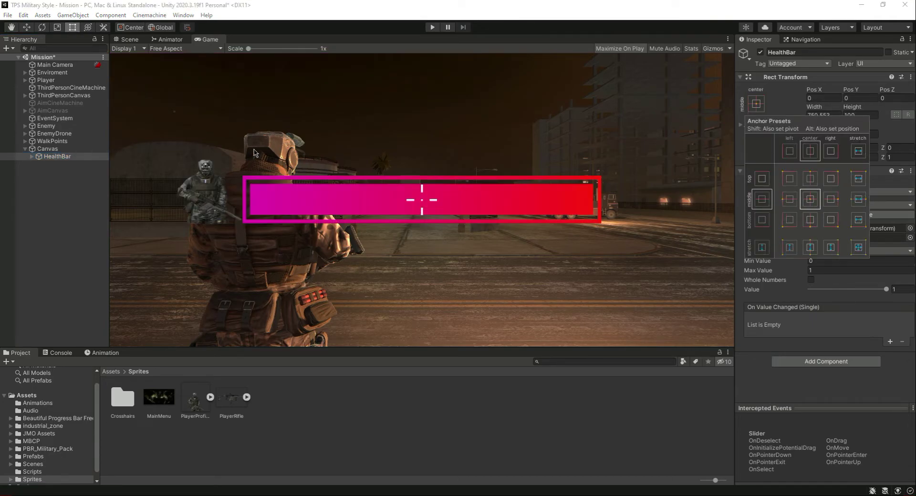
key(alt)
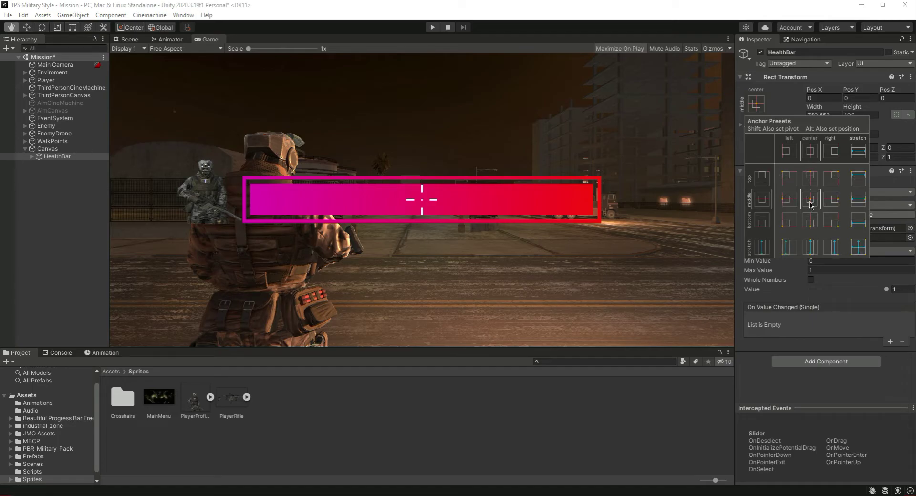
click(58, 157)
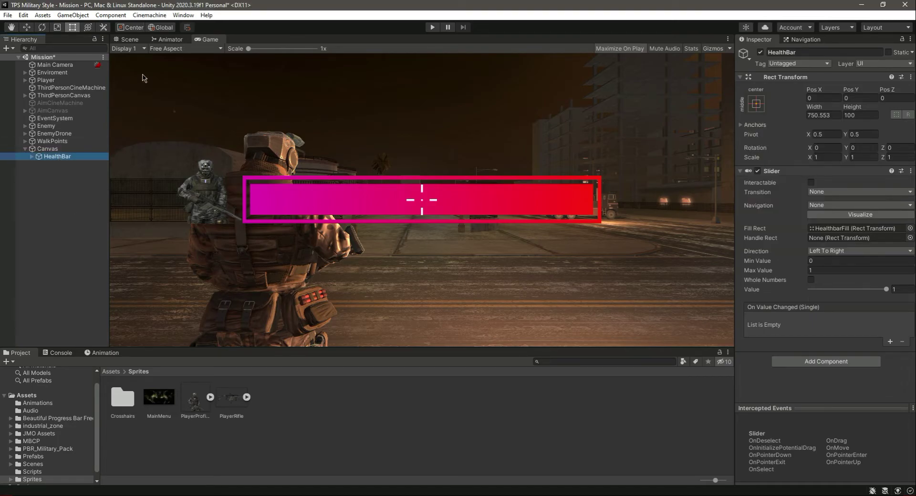
click(135, 41)
click(81, 149)
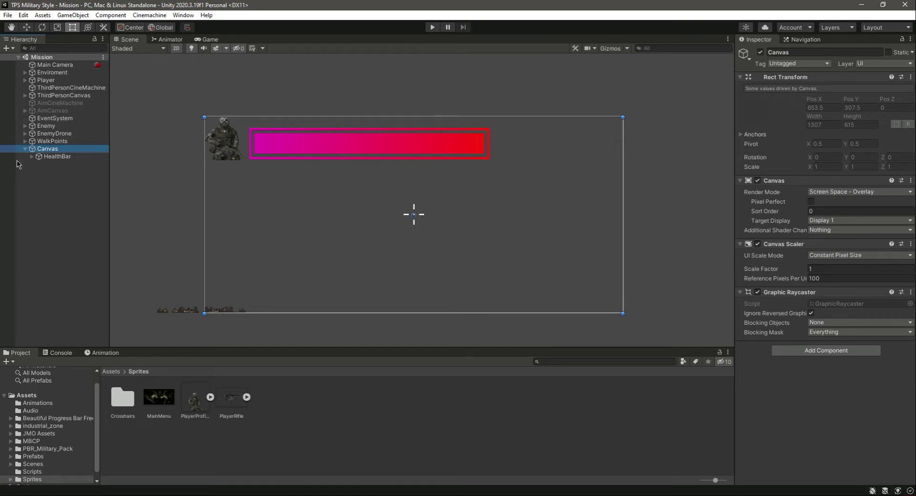
- Set HealthBar's anchor to the Canvas's top left while keeping its current placement, and save the scene
click(46, 157)
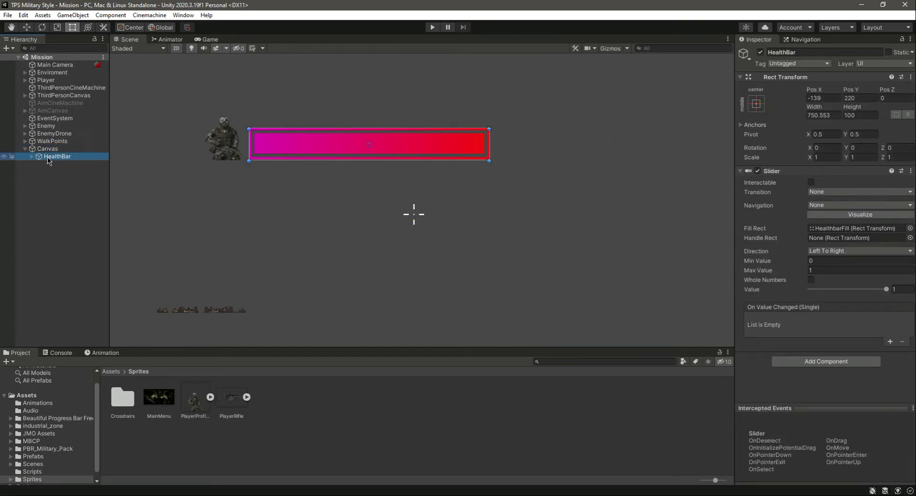
click(754, 107)
click(790, 178)
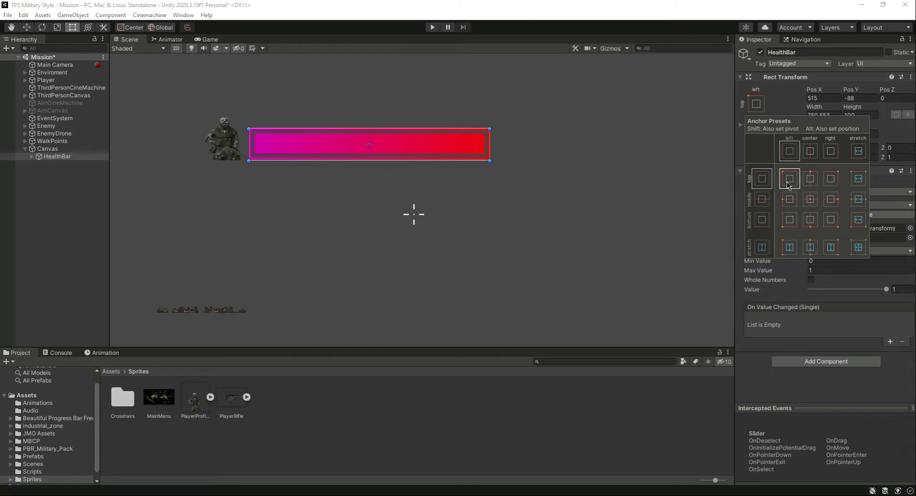
click(61, 207)
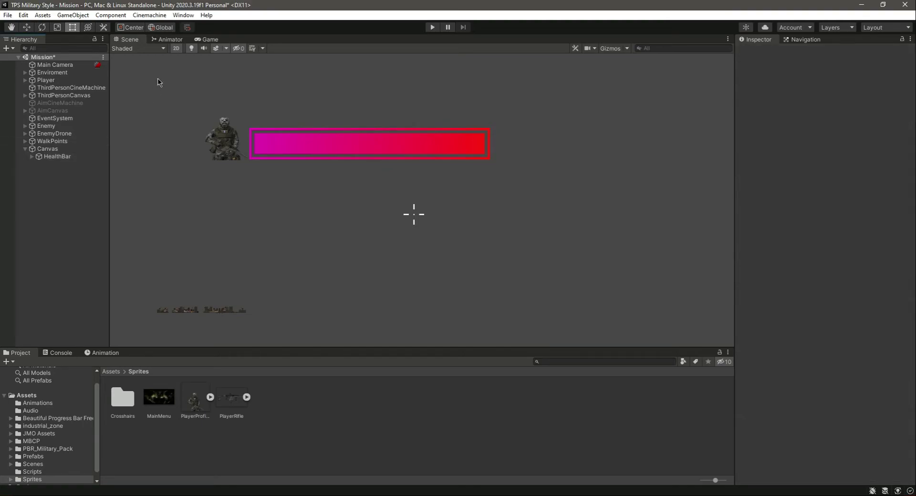
key(ctrl+s)
- Compare HealthBar's placement with the Canvas bounds and recheck its anchor preset
click(65, 150)
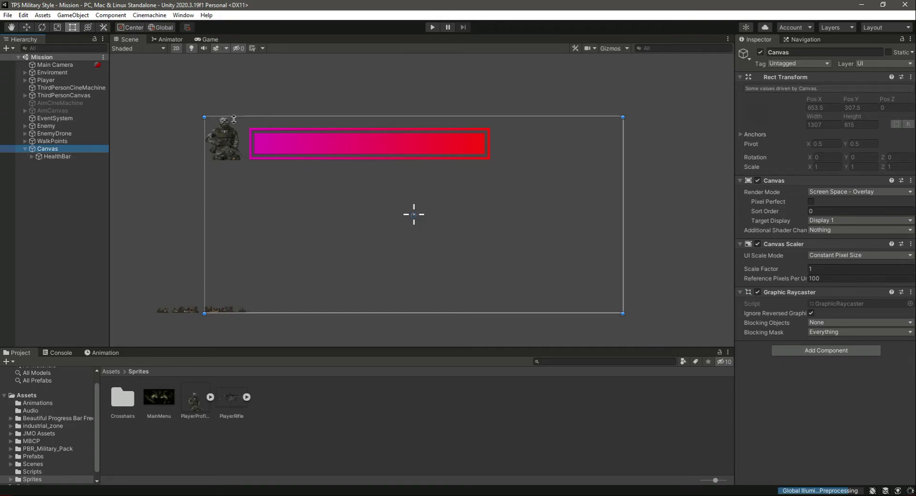
click(56, 156)
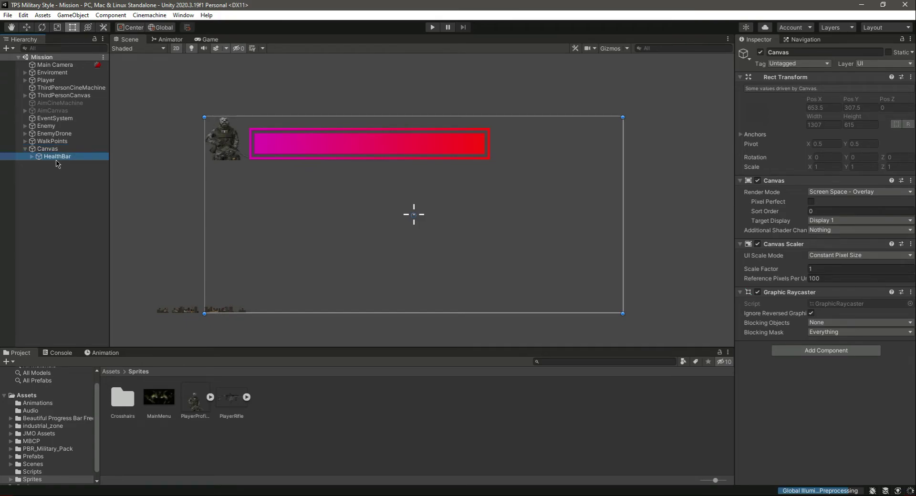
click(27, 27)
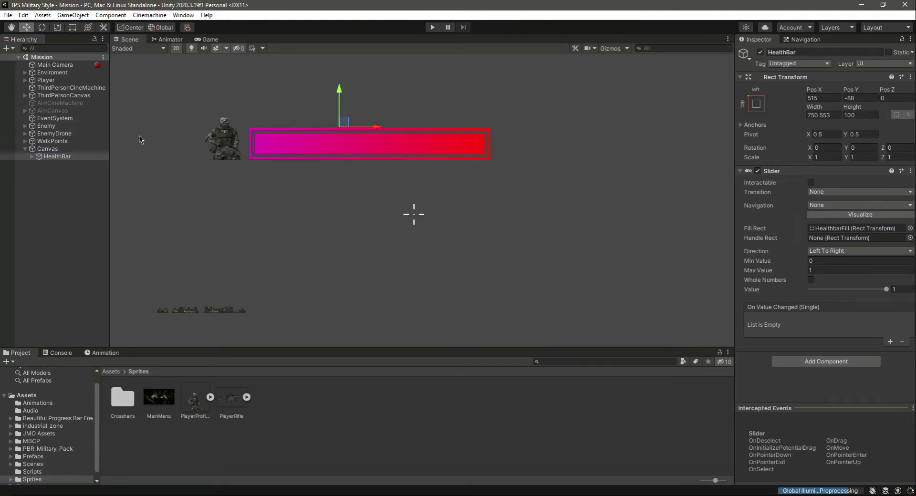
click(54, 149)
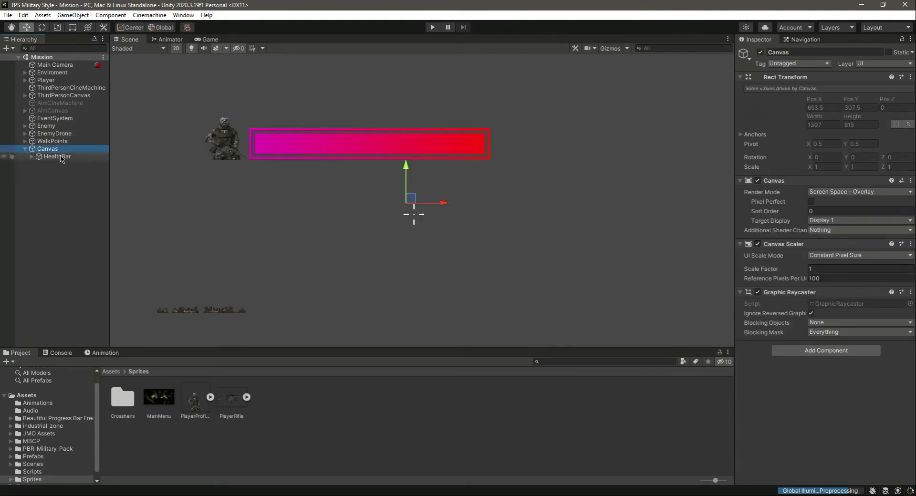
click(60, 158)
click(756, 105)
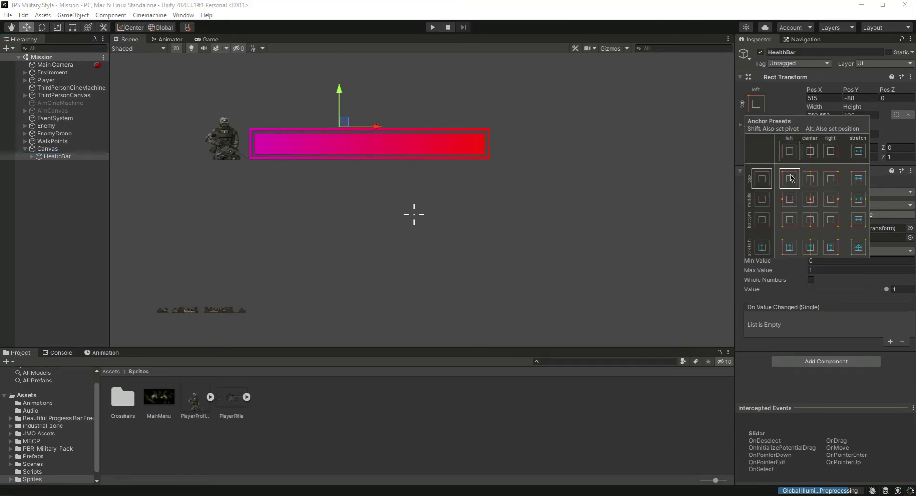
click(38, 201)
- Play-test the scene at full size and walk the player around to check HealthBar's placement and size
click(432, 27)
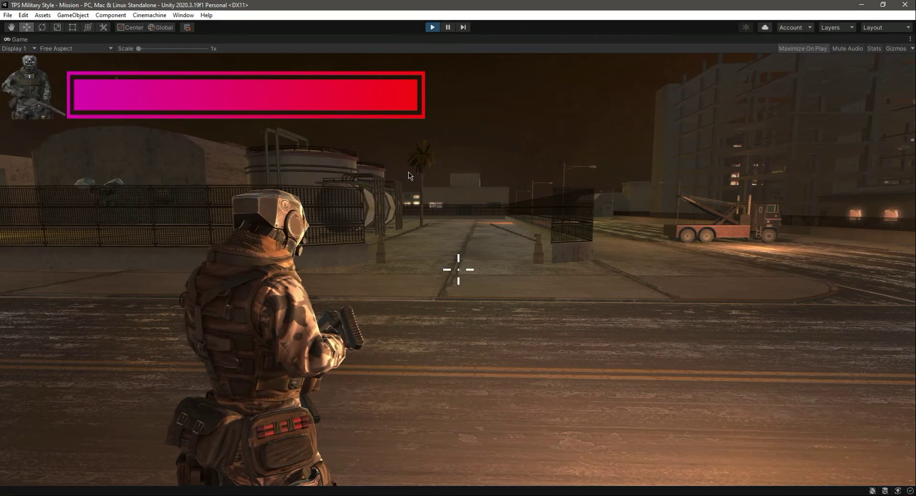
key(ctrl+p)
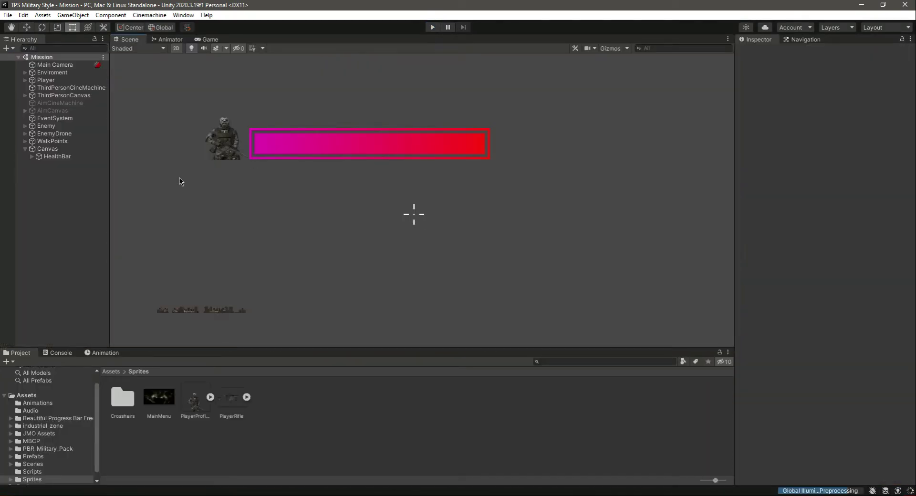
click(208, 39)
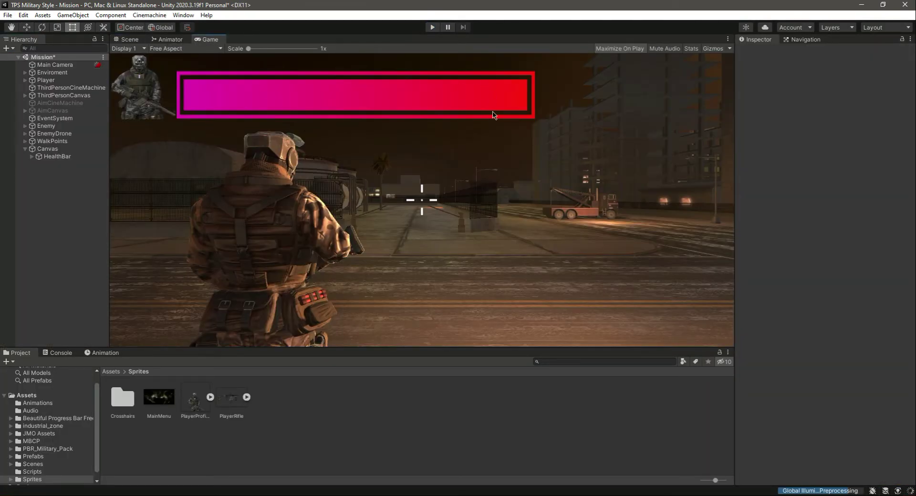
click(433, 27)
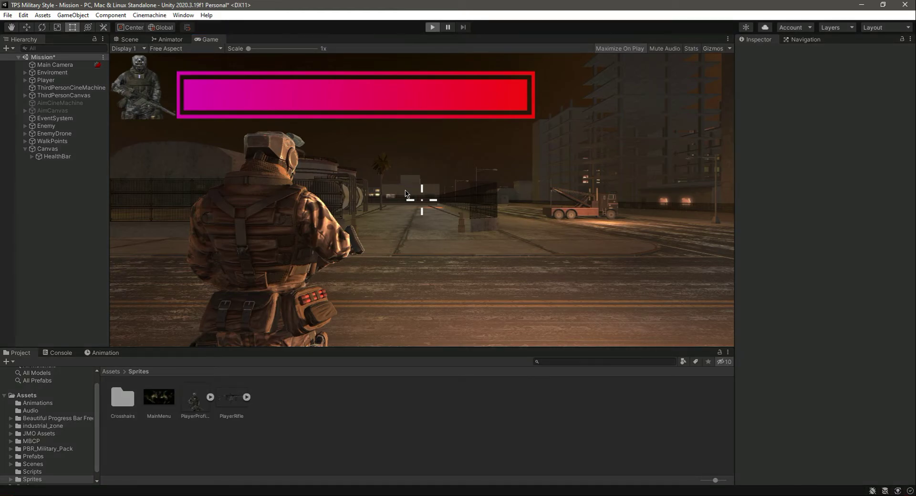
key(w)
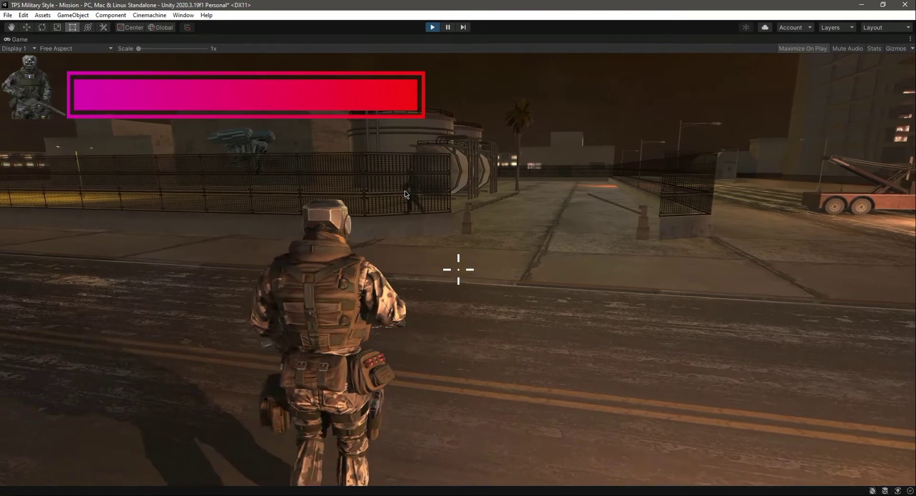
key(w)
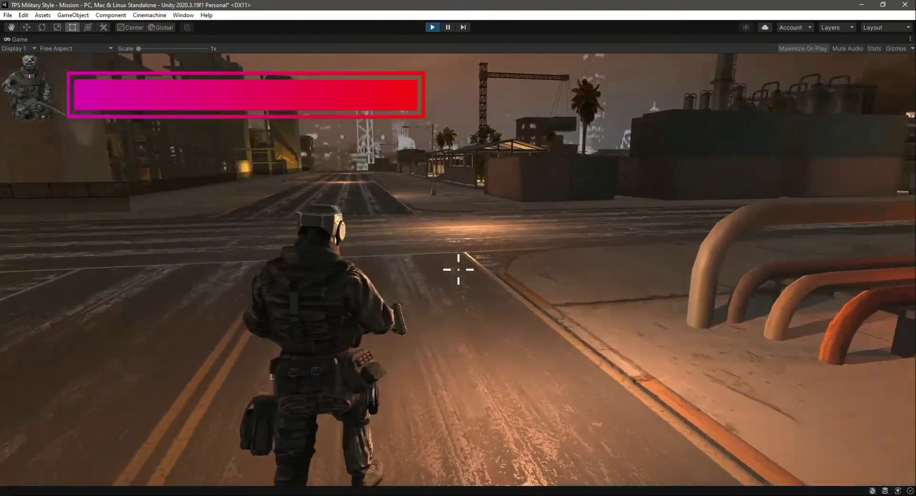
key(w)
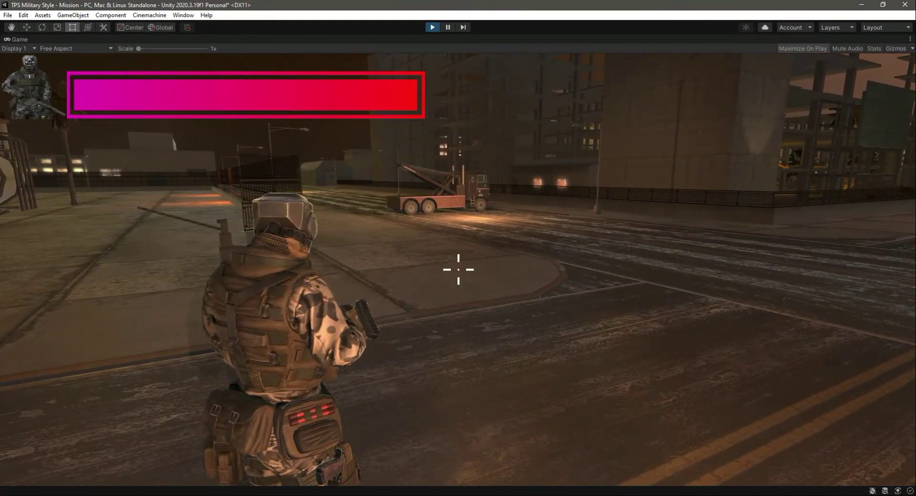
key(ctrl+p)
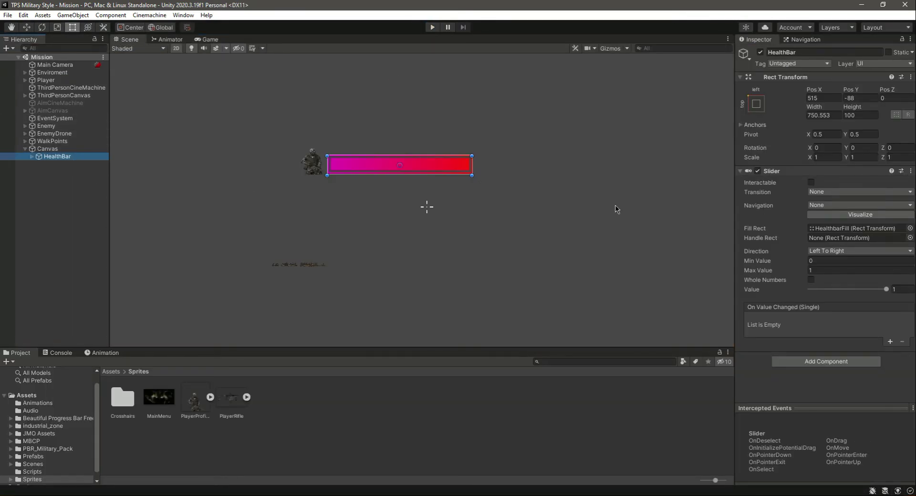
- Scale HealthBar down to 0.6 on X, Y and Z
click(827, 157)
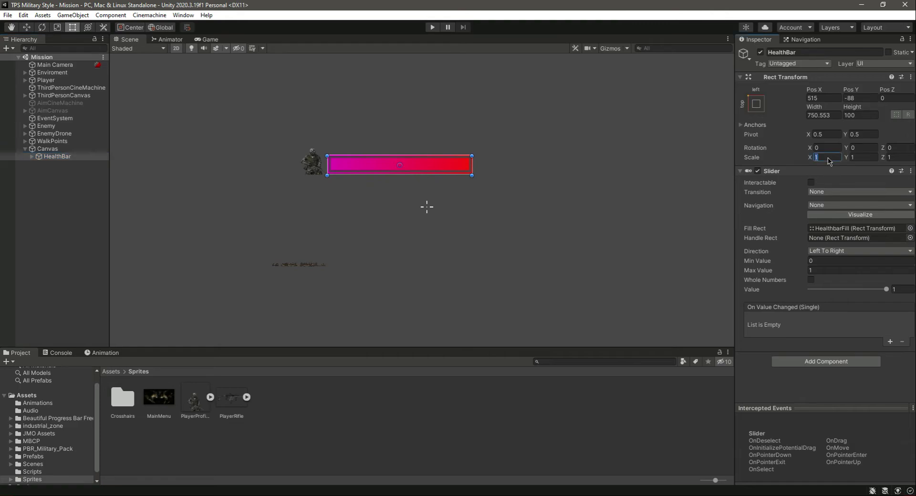
text(0)
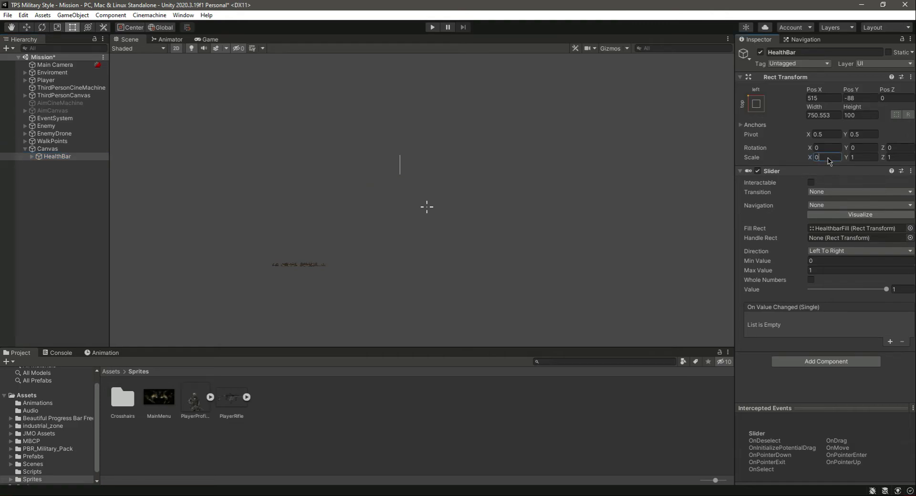
text(.6)
key(Tab)
text(0.6)
key(Tab)
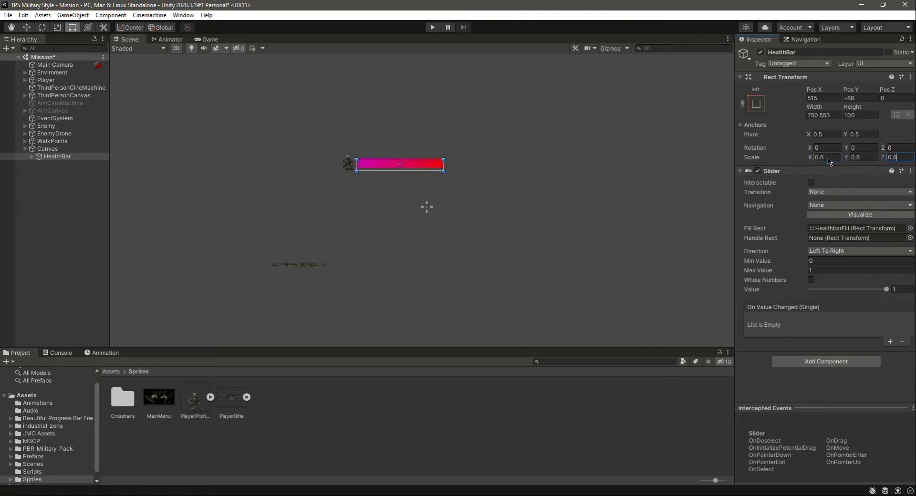
- Check the scaled HealthBar in the Game view and test its slider's Value, leaving it at 1
click(211, 40)
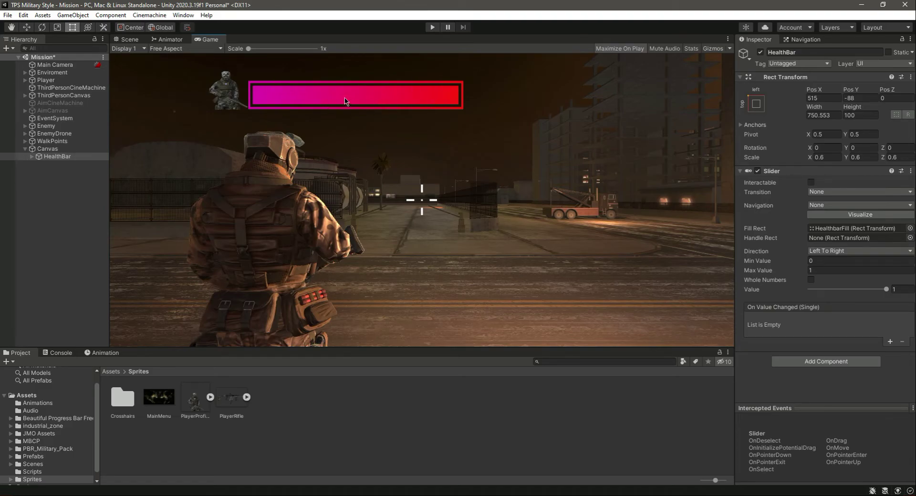
click(129, 39)
mouse_move(886, 290)
mouse_down()
mouse_move(813, 290)
mouse_move(902, 292)
mouse_up()
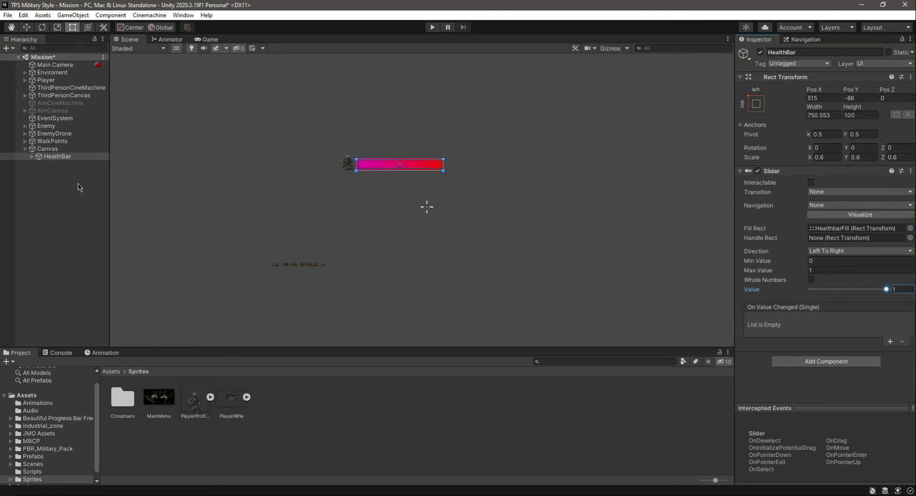
- Move the scaled HealthBar into the Canvas's top-left corner, to Pos X 308.5 and Pos Y -51.8, and save the scene
click(63, 178)
click(44, 148)
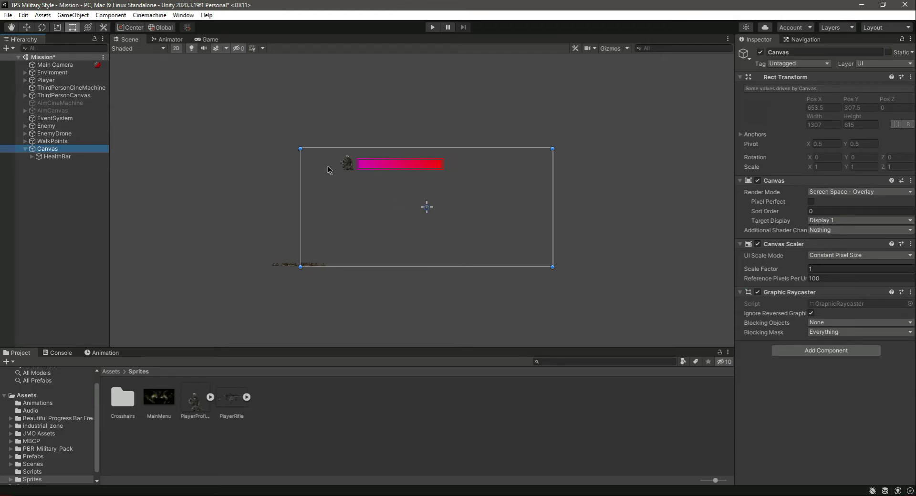
click(27, 27)
click(67, 157)
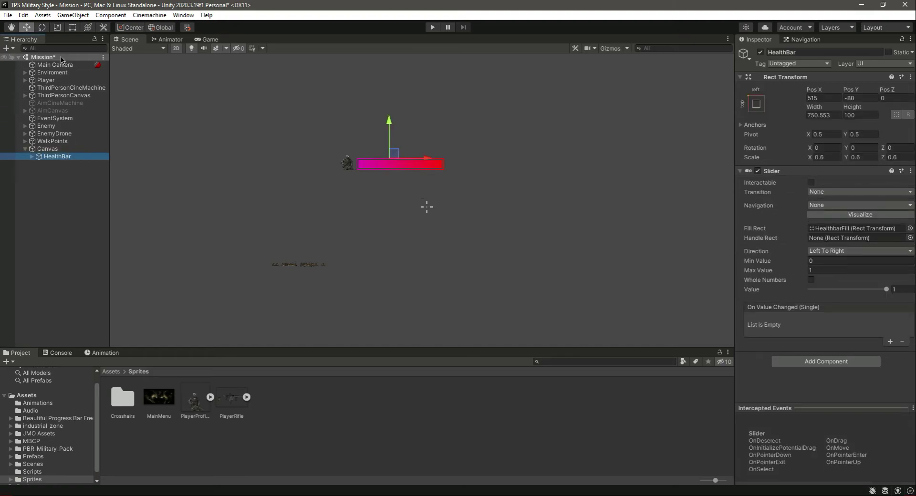
double_click(48, 149)
key(t)
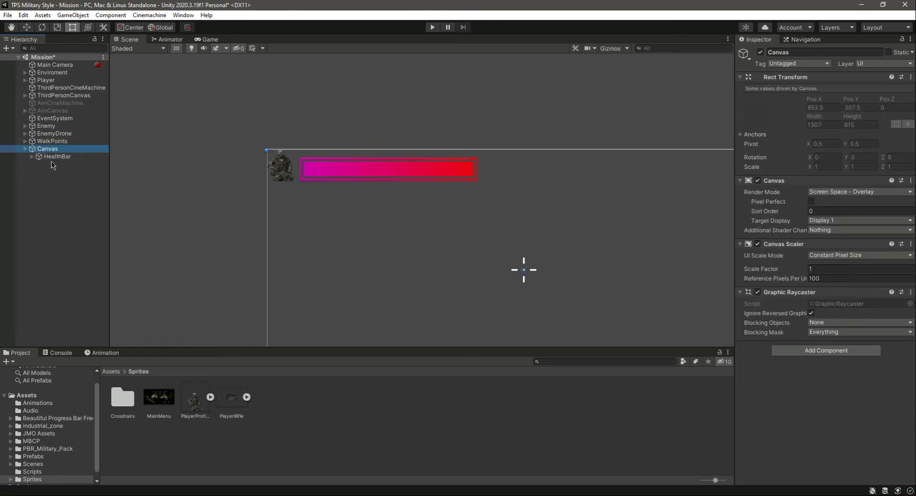
click(48, 158)
click(756, 104)
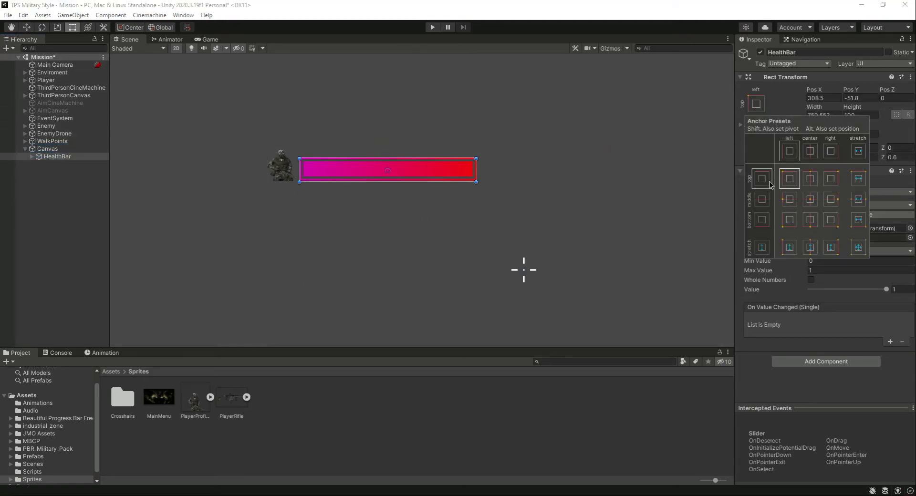
click(47, 193)
key(ctrl+s)
- Play-test the scene and walk and aim the player around the level to check HealthBar's top-left placement, ending the play session
click(208, 40)
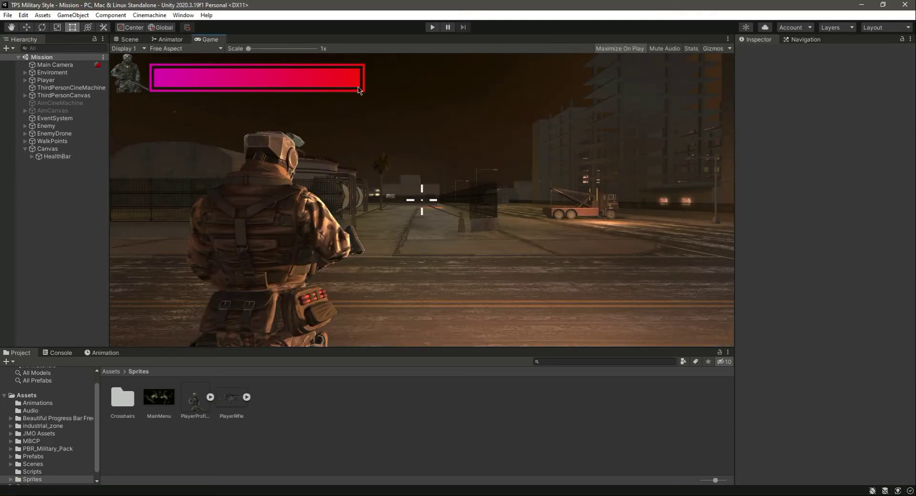
click(432, 28)
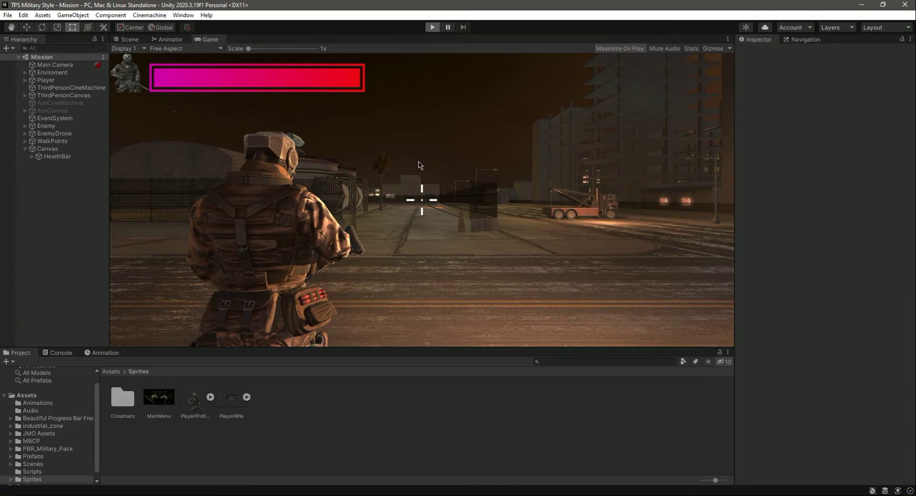
key(shift+space)
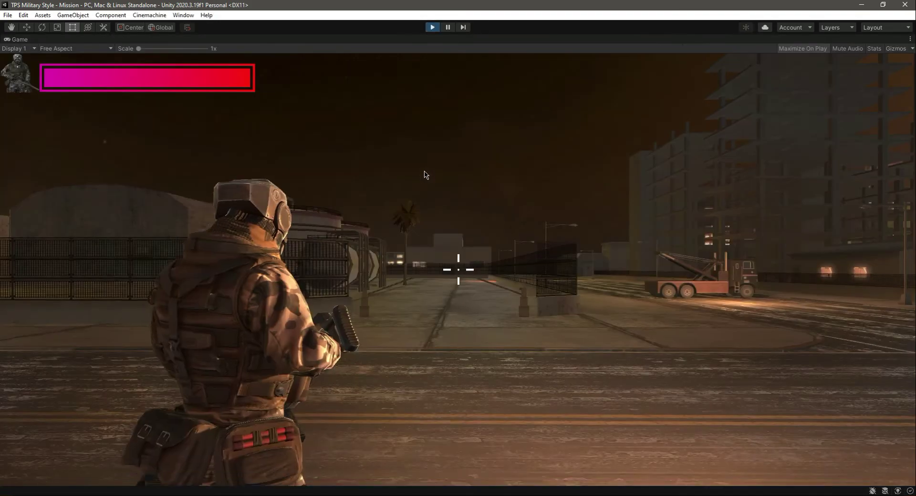
key(w)
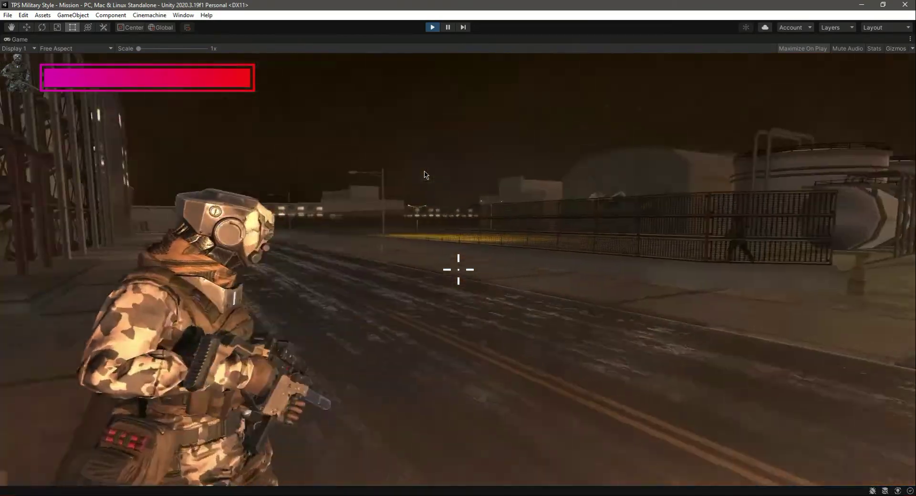
key(w)
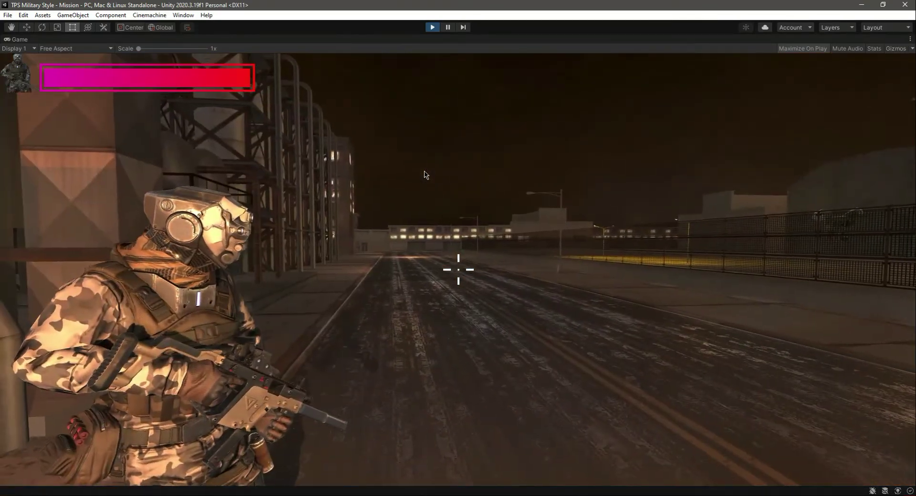
key(w)
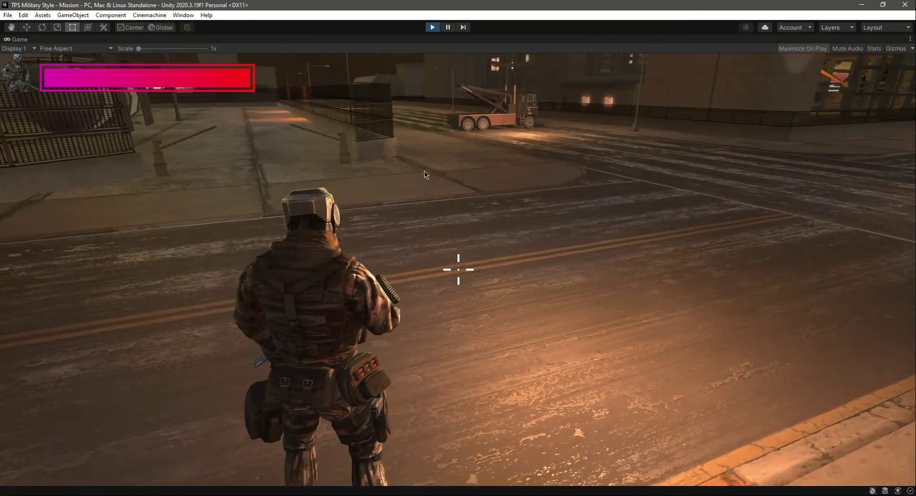
key(w)
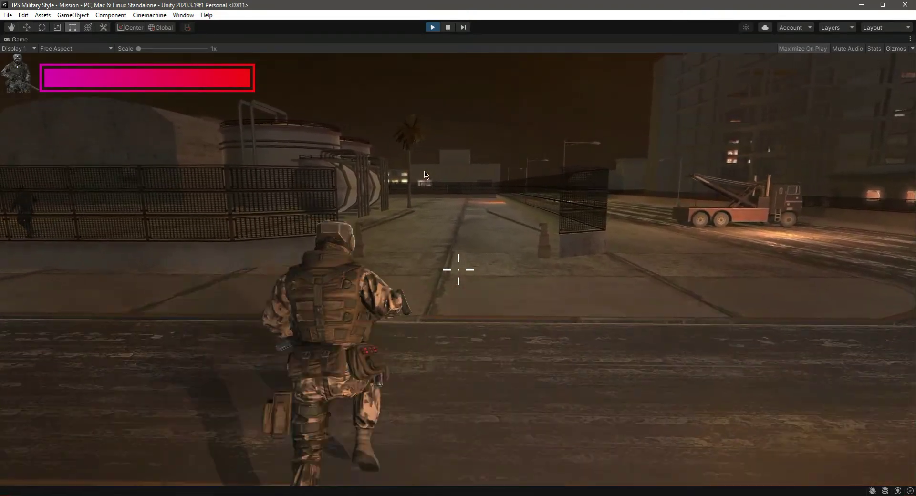
key(w)
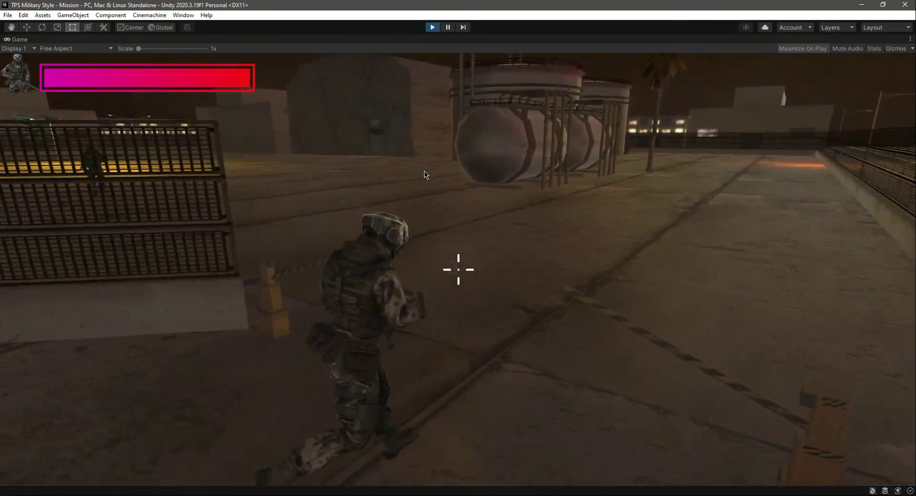
key(w)
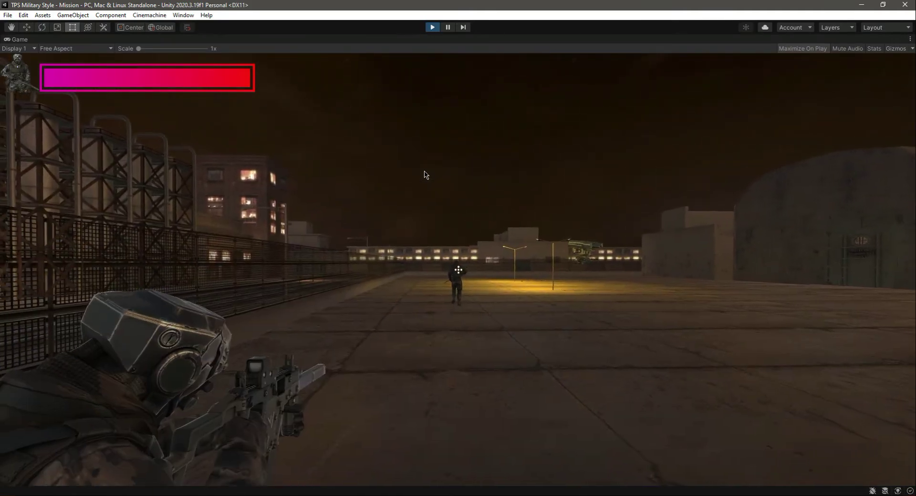
key(w)
key(w)
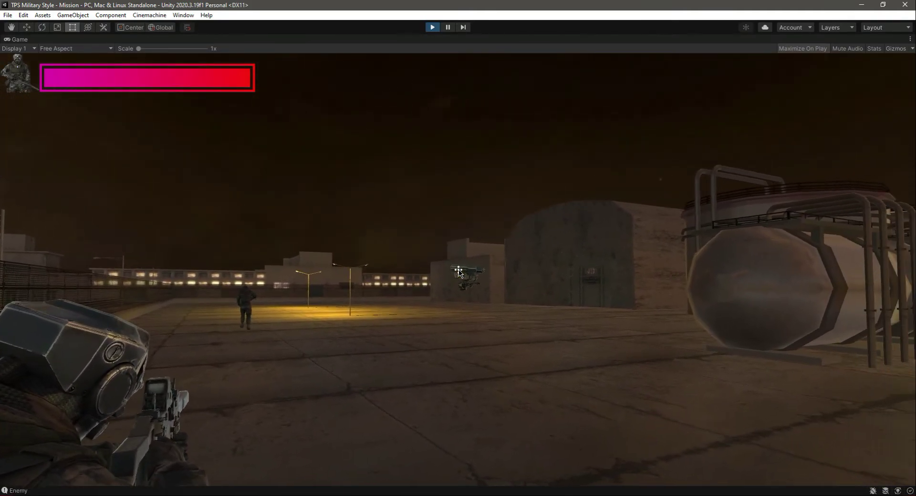
key(w)
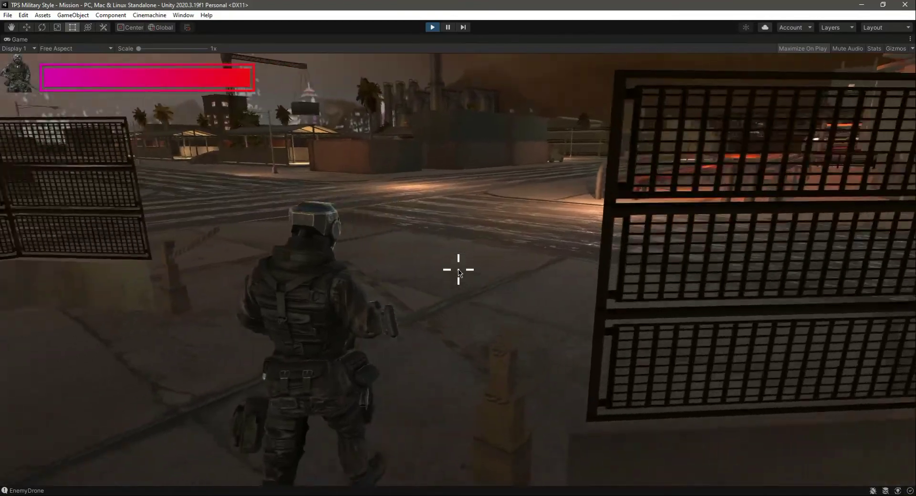
key(w)
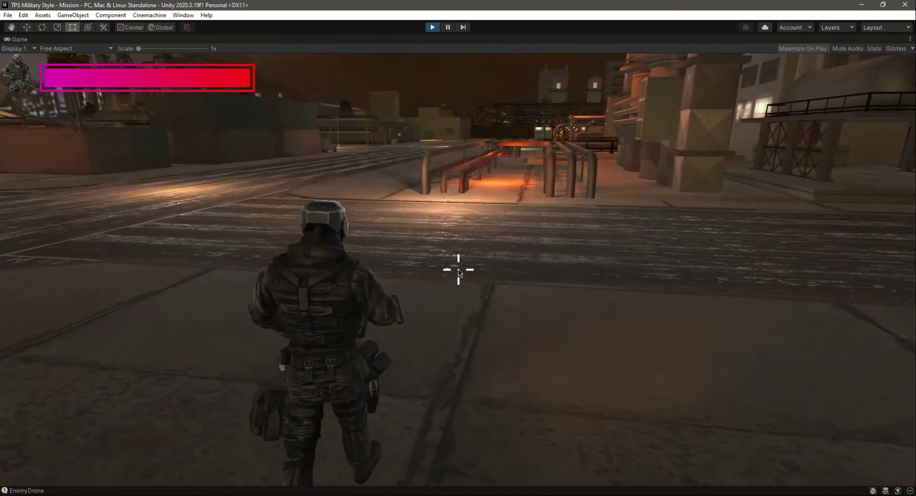
key(w)
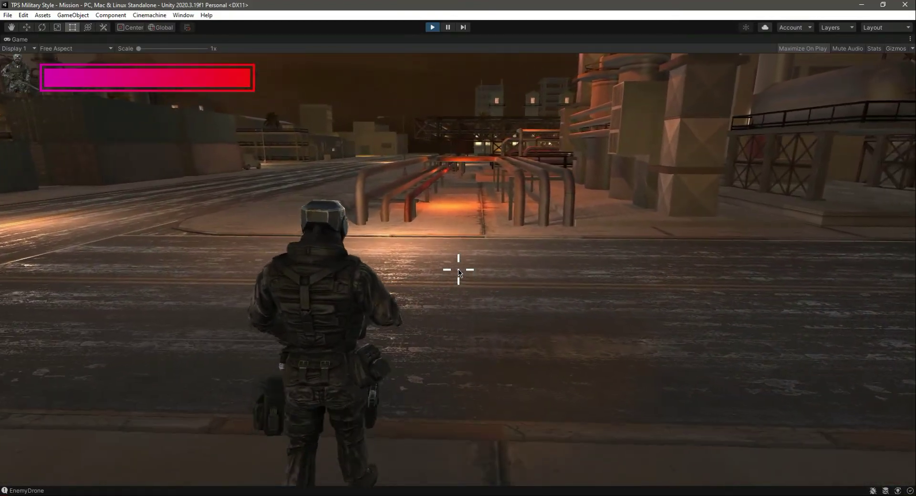
key(ctrl+p)
- Set the Max Value of HealthBar's slider to 3 and test its Value across the range, leaving it at 3
click(56, 156)
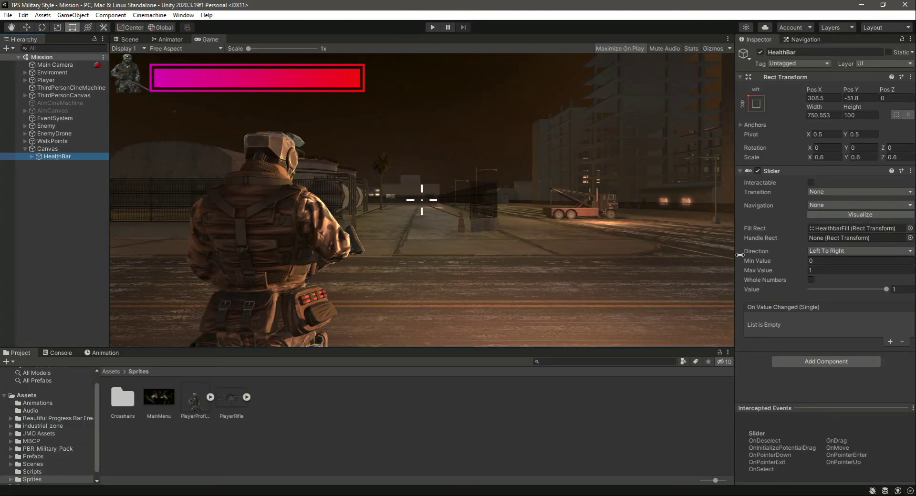
key(Tab)
mouse_move(887, 292)
mouse_down()
mouse_move(857, 291)
mouse_move(887, 291)
mouse_up()
click(841, 272)
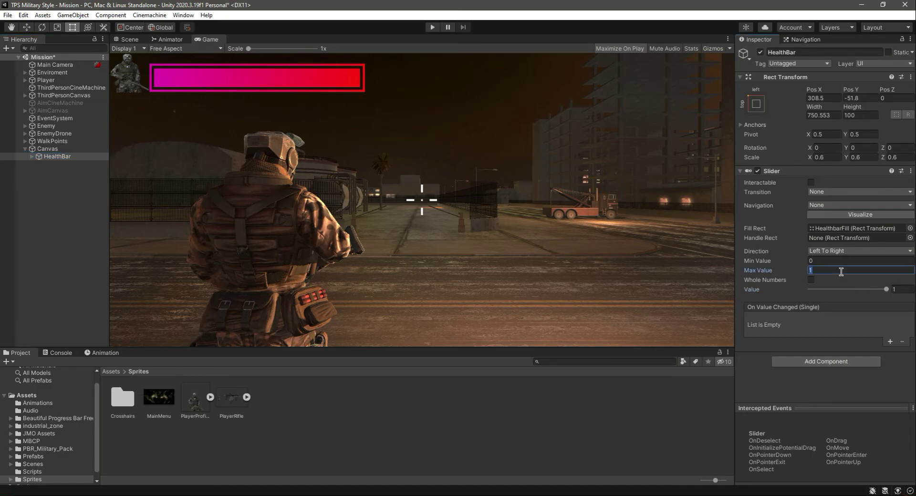
text(3)
mouse_move(840, 294)
mouse_down()
mouse_move(887, 292)
mouse_move(814, 292)
mouse_move(903, 283)
mouse_up()
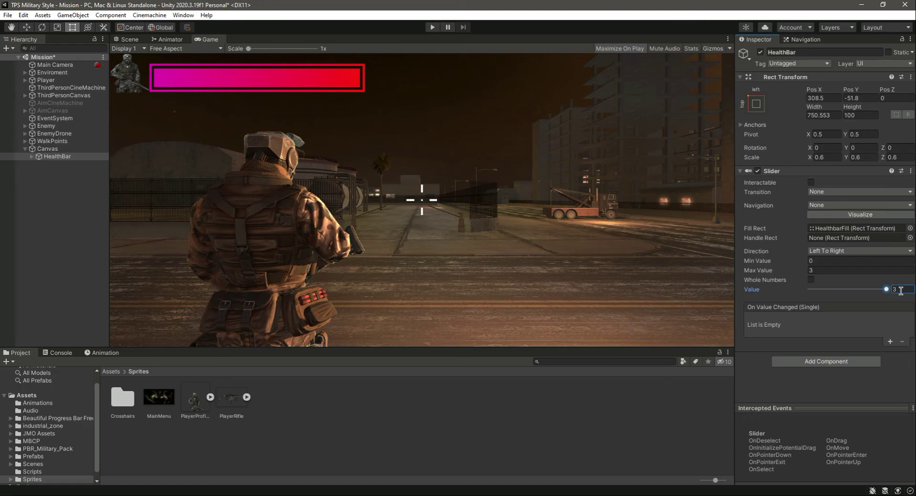
- Set the slider's Max Value to 120 and test how the fill follows its Value over that range
click(818, 269)
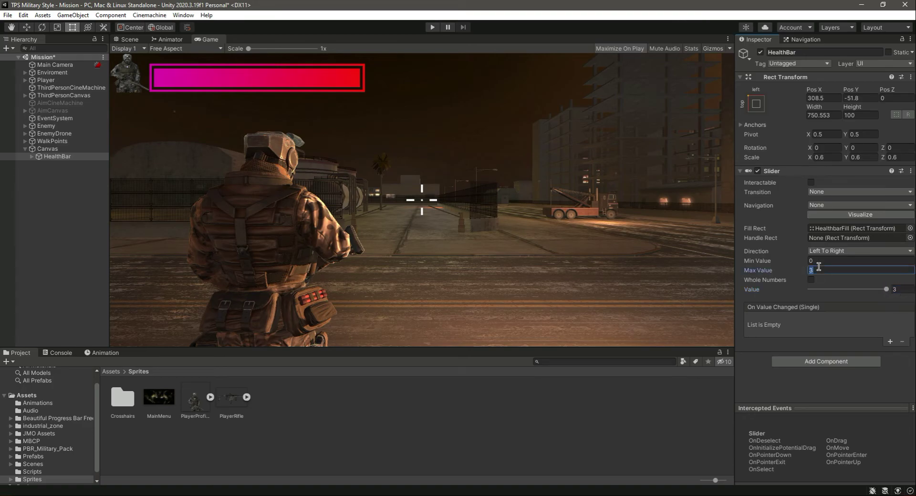
text(120)
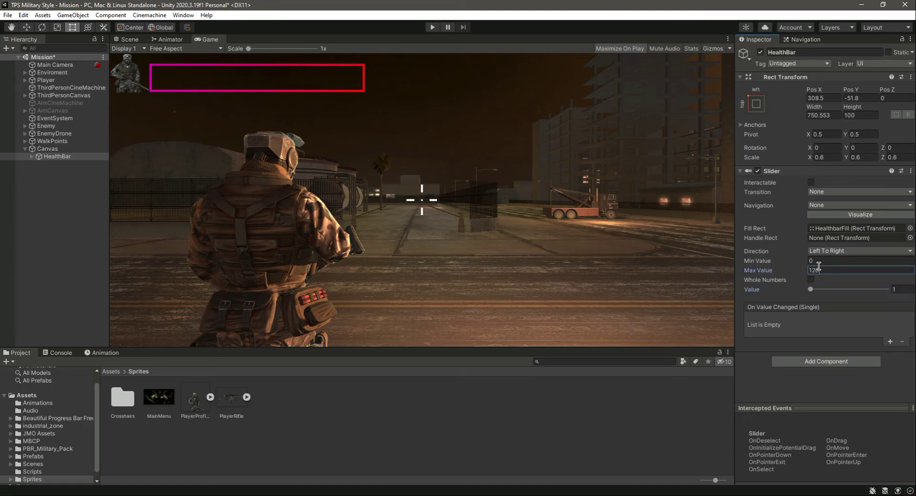
mouse_move(811, 293)
mouse_down()
mouse_move(890, 290)
mouse_move(800, 288)
mouse_move(891, 289)
mouse_up()
- Set the slider's Max Value to 1, enable Whole Numbers and test its Value, leaving it at 1
click(831, 270)
text(1)
click(901, 288)
click(813, 280)
click(887, 290)
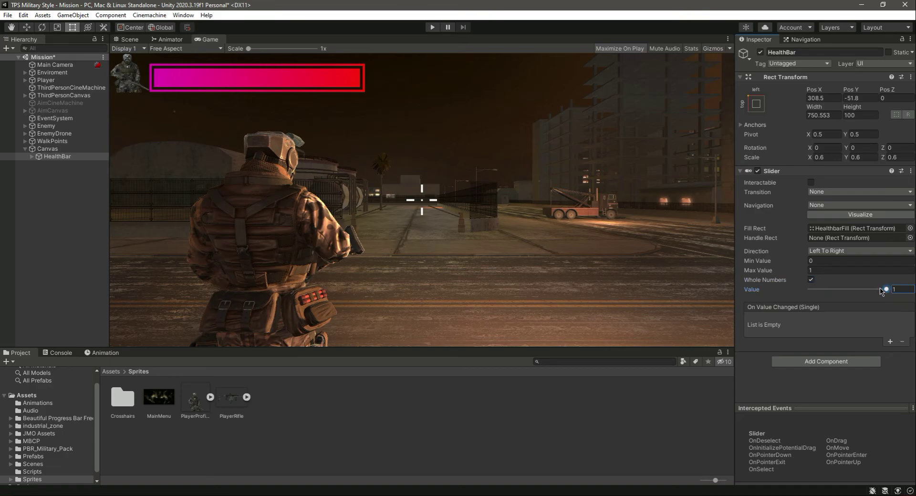
- Try Max Values of 5 and 120 with Whole Numbers enabled, testing the slider's Value over each range
click(834, 270)
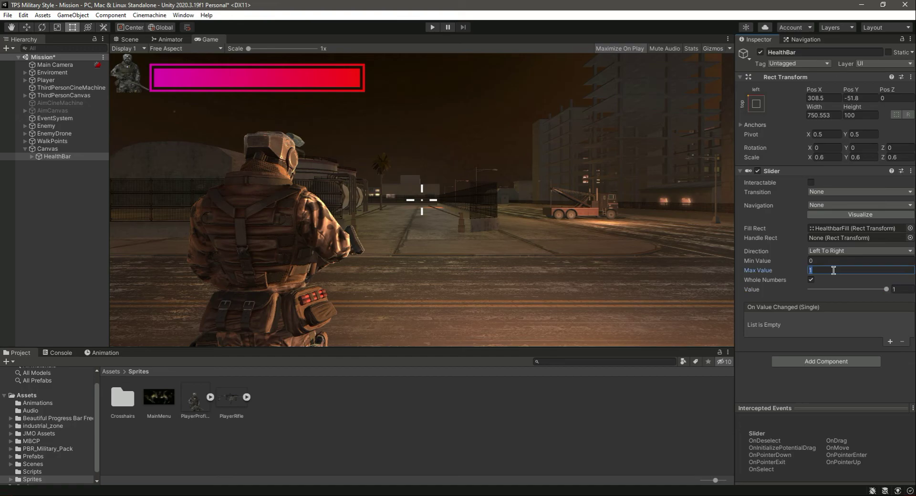
text(5)
mouse_move(827, 292)
mouse_down()
mouse_move(884, 286)
mouse_move(810, 283)
mouse_move(888, 286)
mouse_up()
click(857, 271)
text(120)
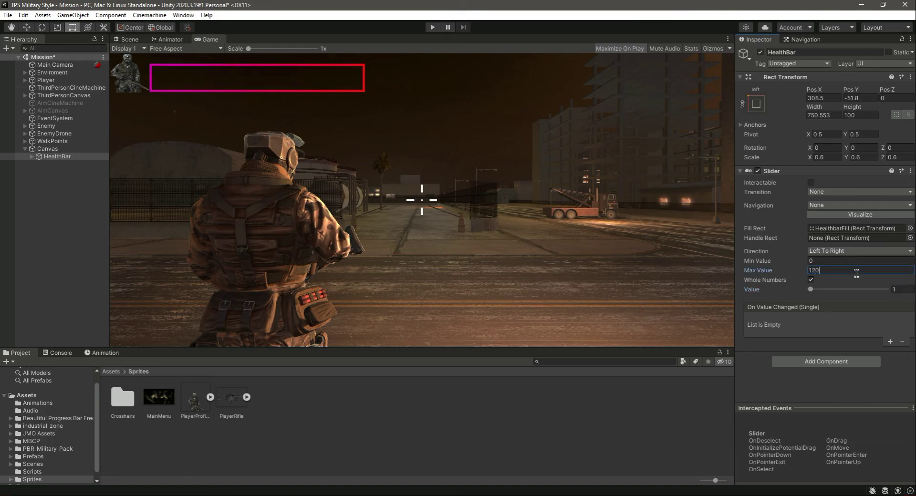
drag(811, 291, 888, 288)
- Set the slider's Max Value to 5 and test its whole-number Value, leaving it at 5
click(832, 270)
text(5)
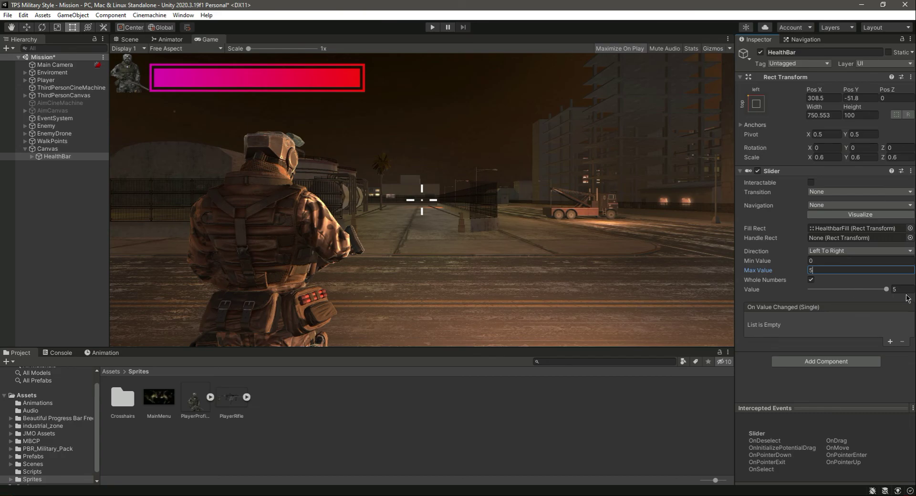
mouse_move(892, 291)
mouse_down()
mouse_move(810, 290)
mouse_move(901, 298)
mouse_up()
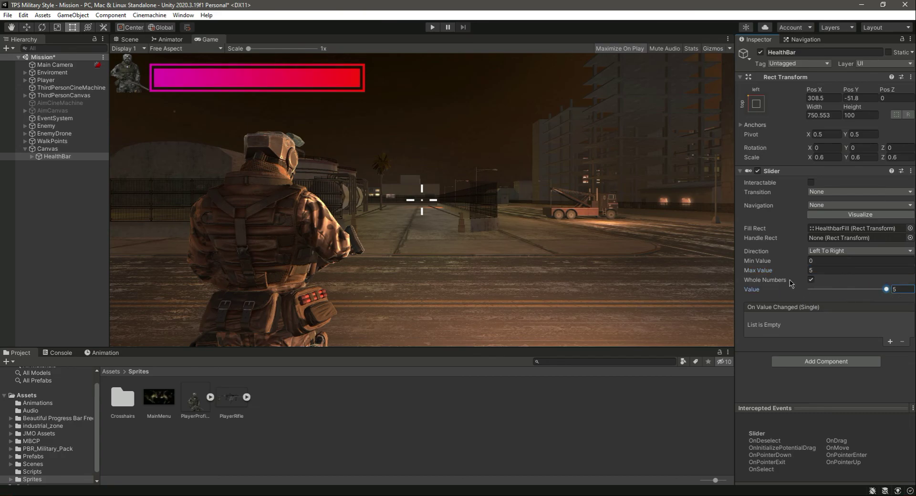
mouse_move(885, 292)
mouse_down()
mouse_move(842, 290)
mouse_move(887, 290)
mouse_up()
- Disable Whole Numbers on HealthBar's slider and return Max Value and Value to 1
click(811, 281)
mouse_move(895, 297)
mouse_down()
mouse_move(823, 291)
mouse_move(914, 299)
mouse_up()
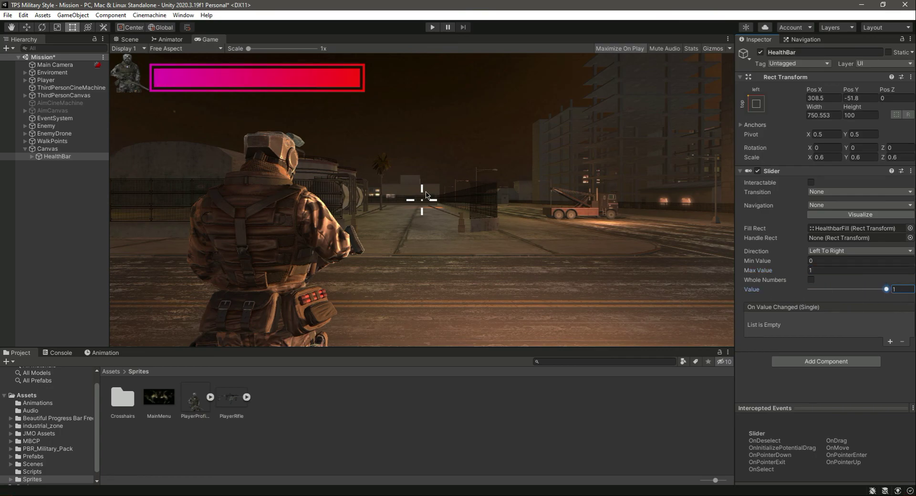